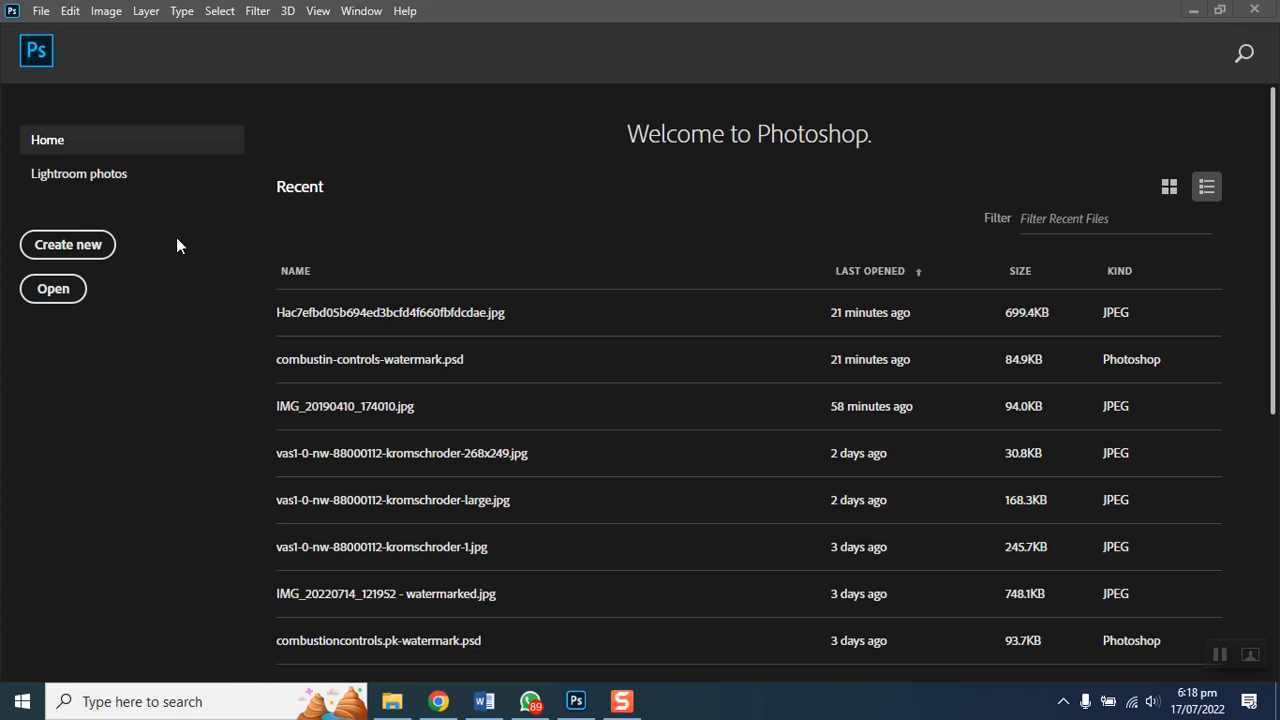
# Step: Create a custom 800 by 600 pixel RGB document at 72 pixels/inch with transparent background contents
pyautogui.click(42, 12)
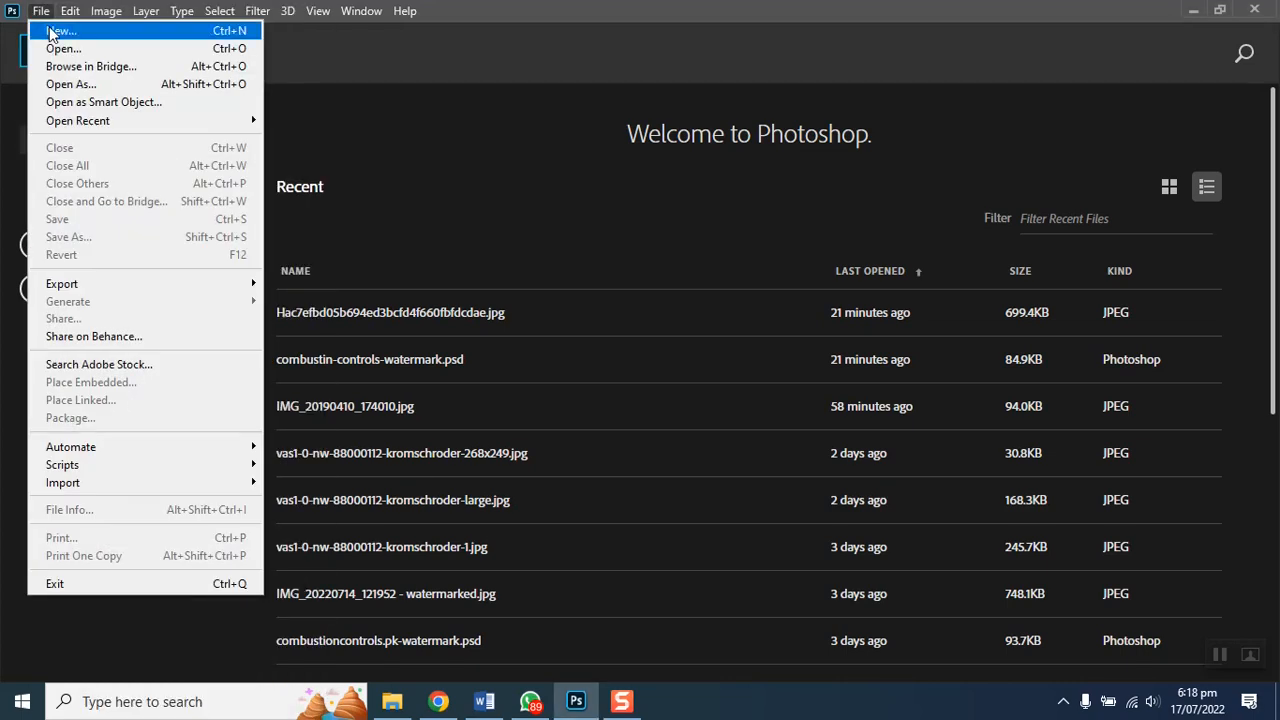
pyautogui.click(58, 31)
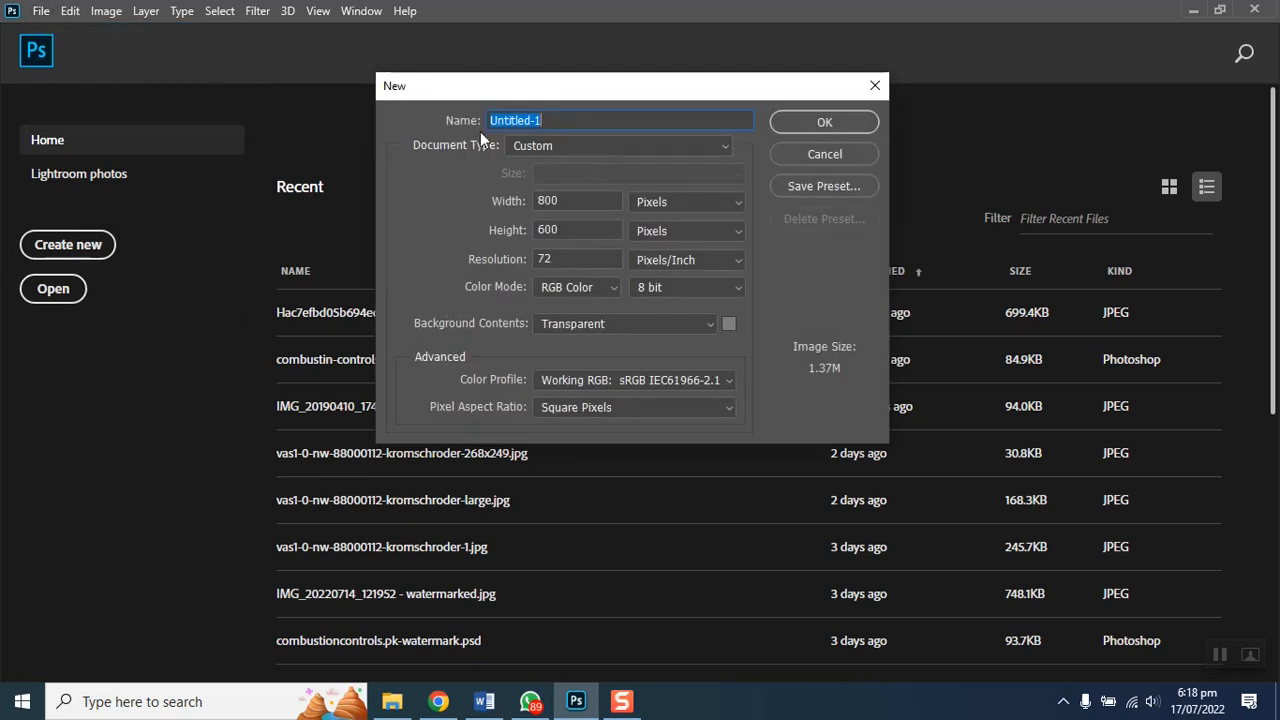
pyautogui.click(532, 145)
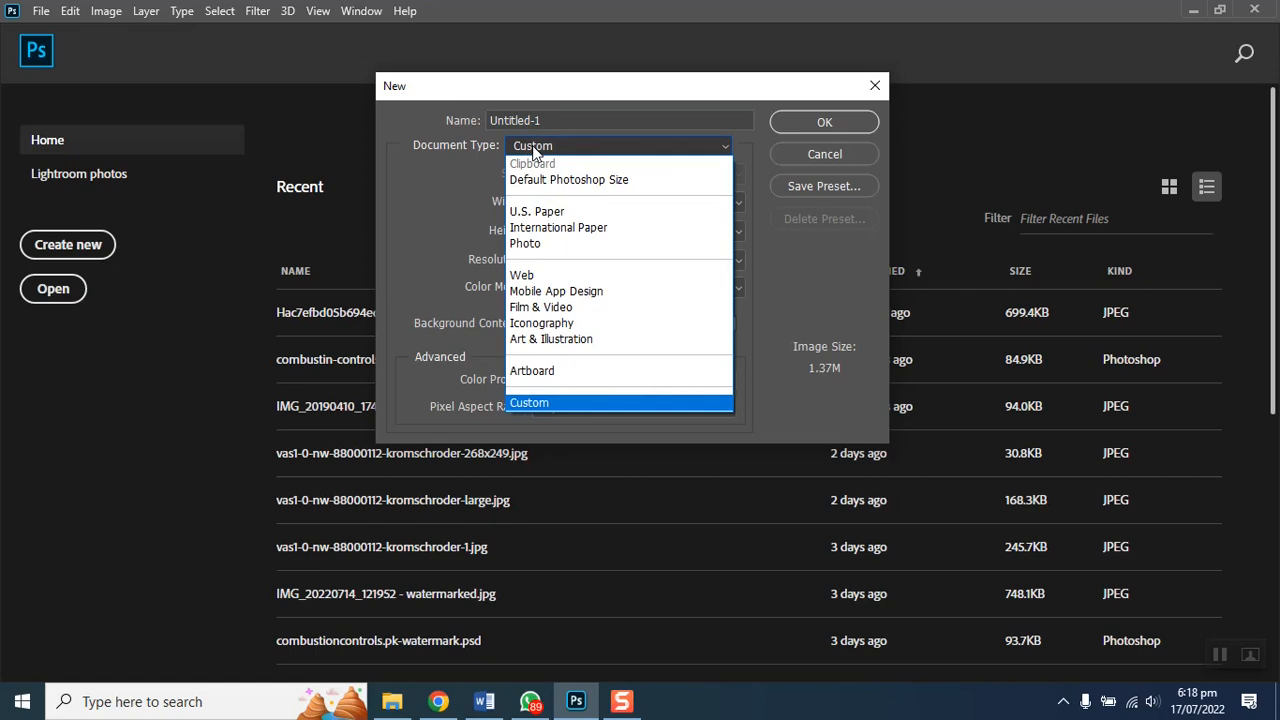
pyautogui.click(533, 146)
pyautogui.click(533, 146)
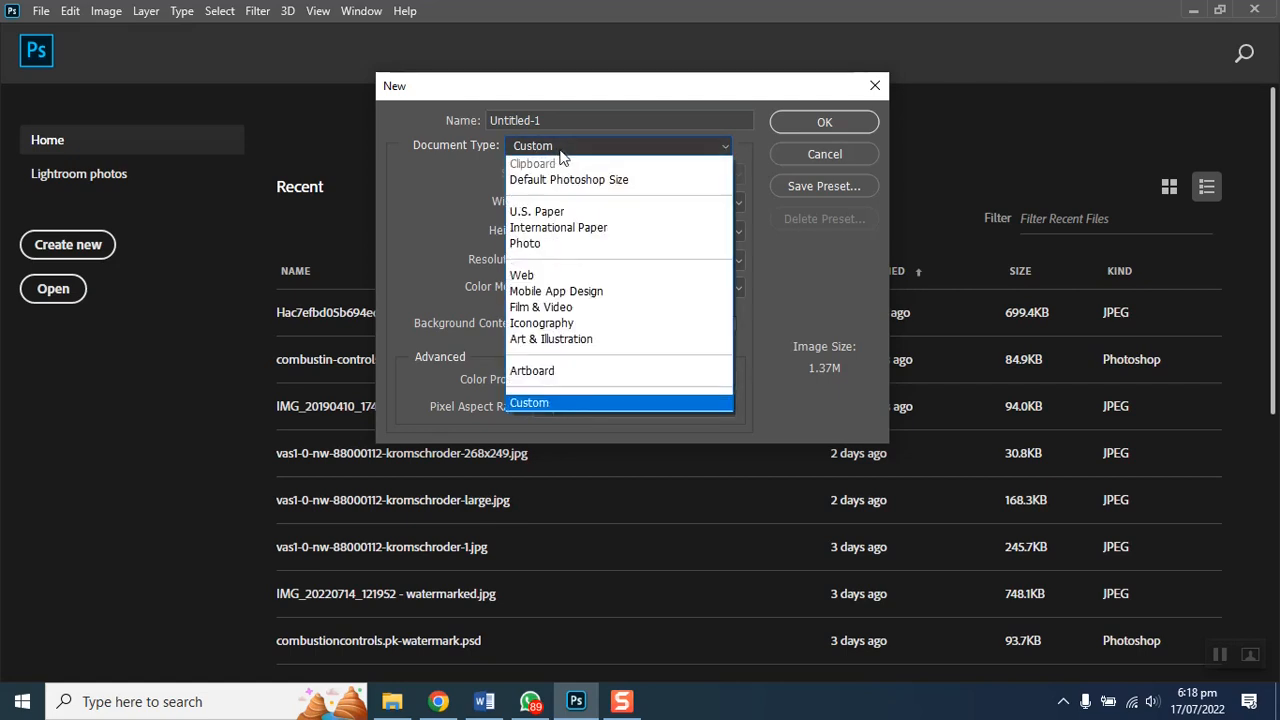
pyautogui.click(533, 146)
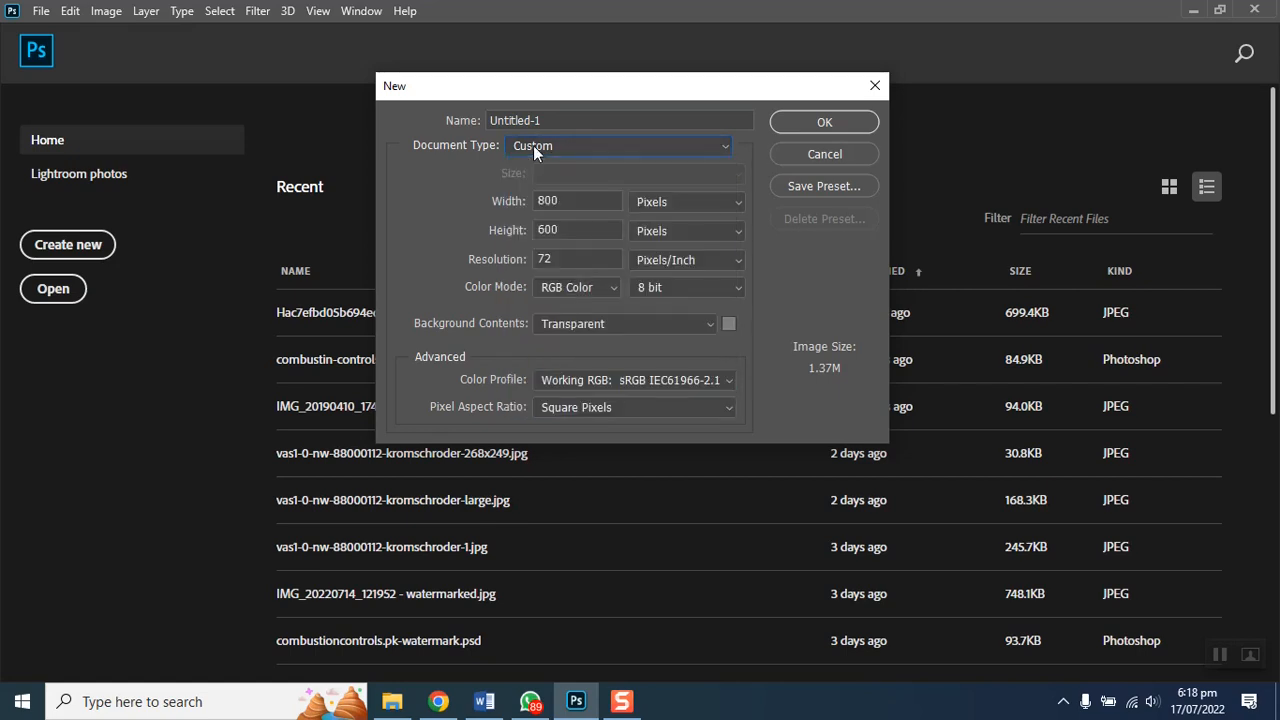
pyautogui.doubleClick(557, 203)
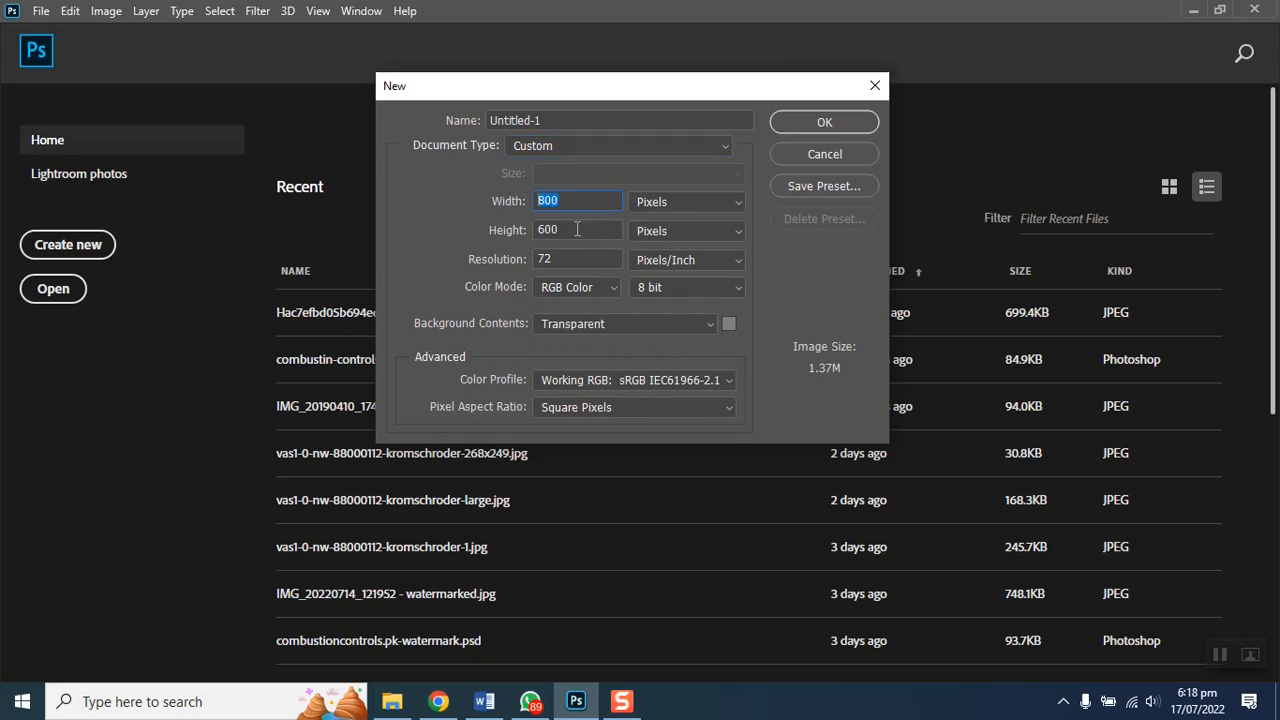
pyautogui.doubleClick(532, 231)
pyautogui.click(584, 327)
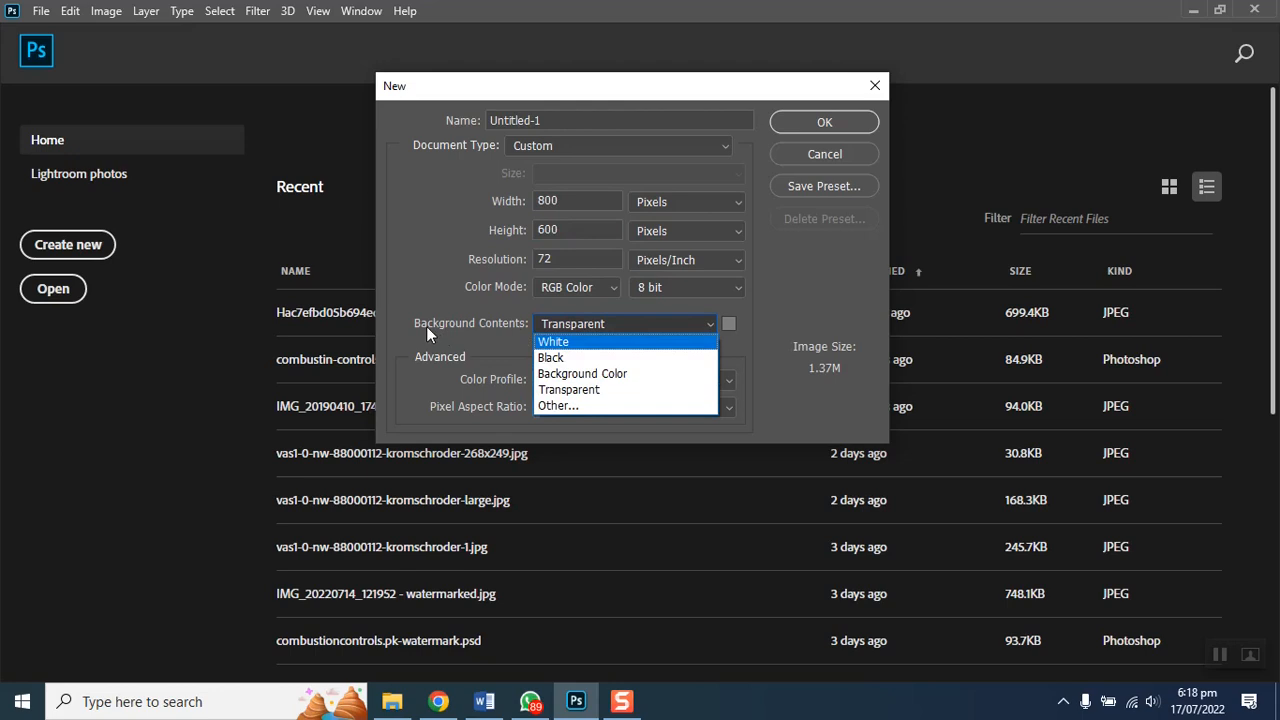
pyautogui.click(584, 390)
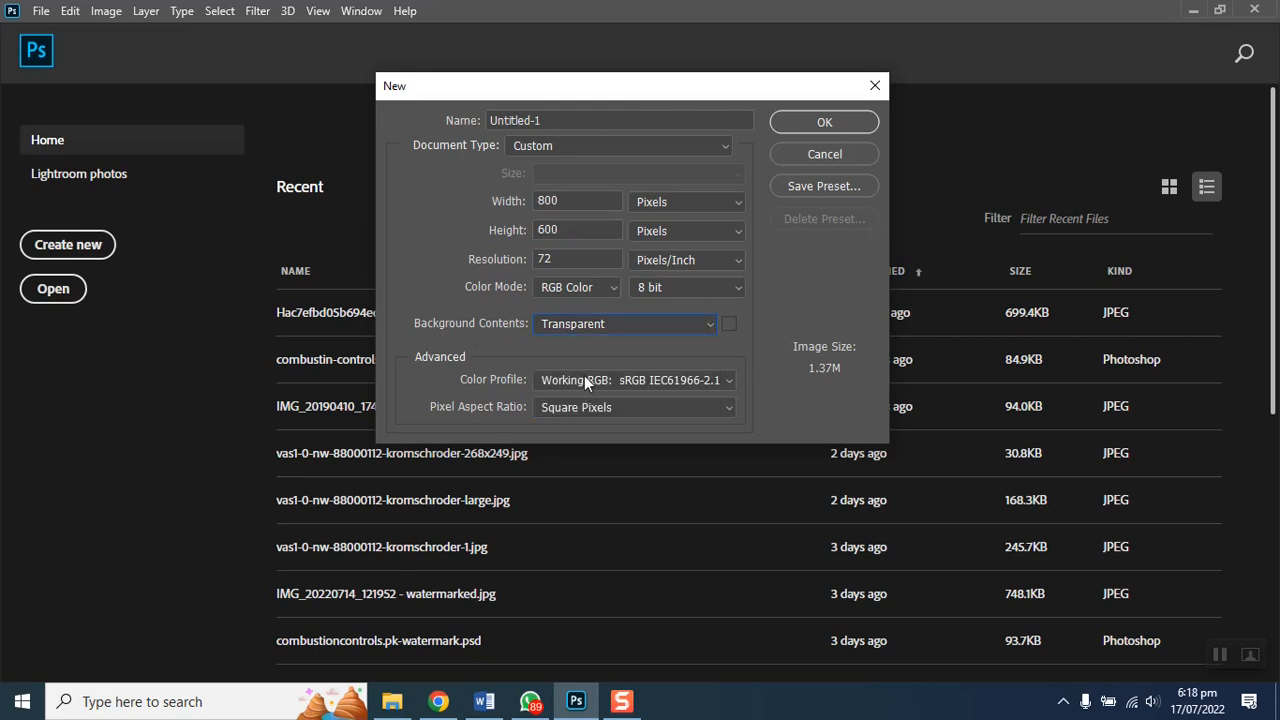
pyautogui.click(837, 122)
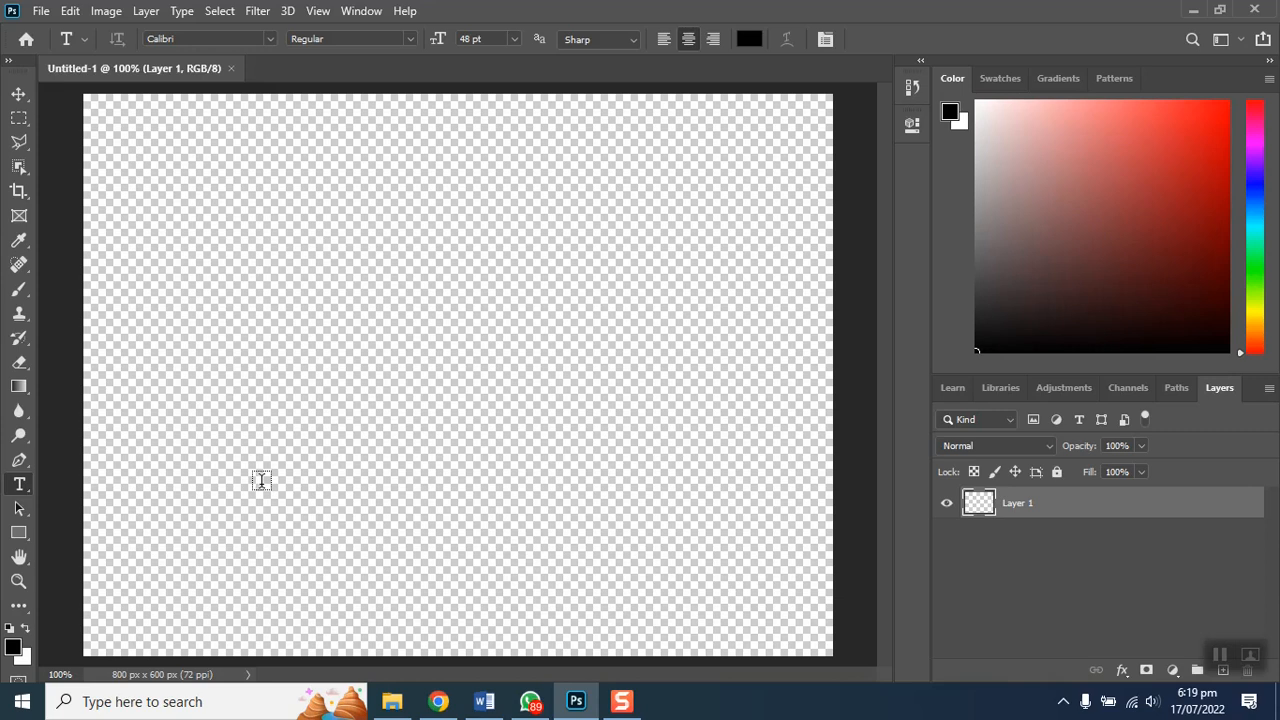
# Step: Choose the Horizontal Type Tool and set its font to Calibri Regular
pyautogui.rightClick(29, 493)
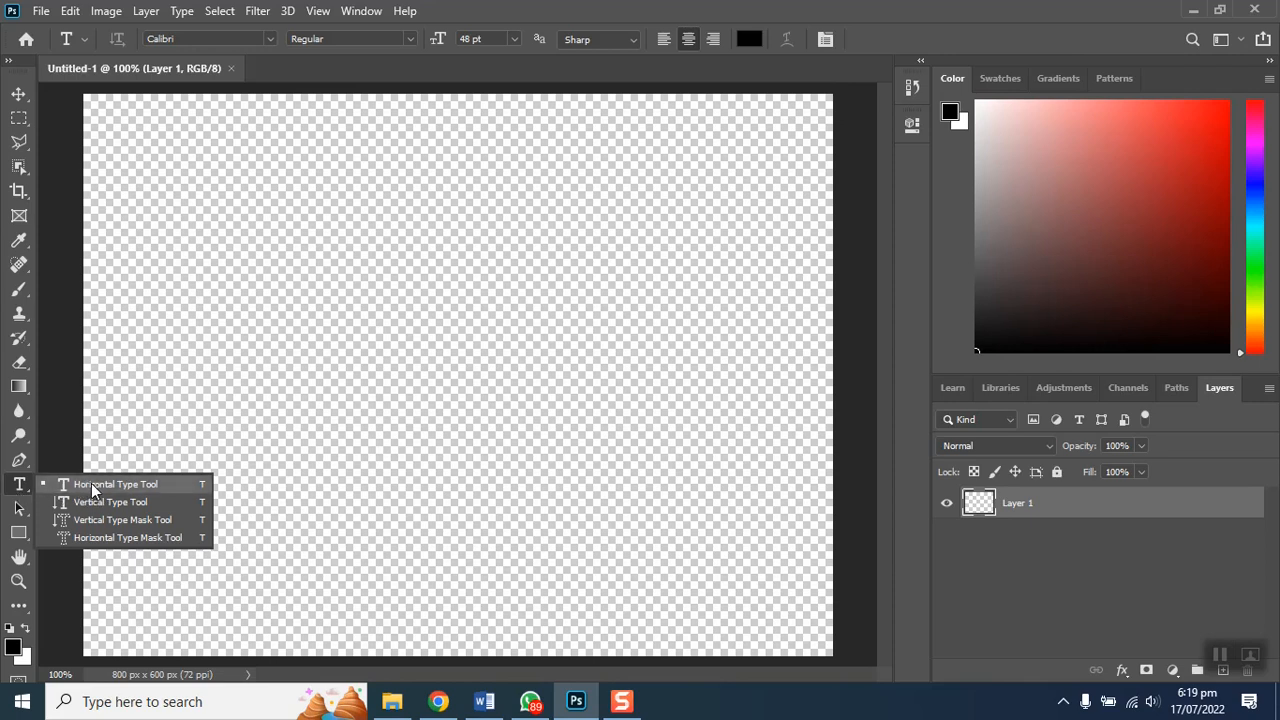
pyautogui.click(19, 485)
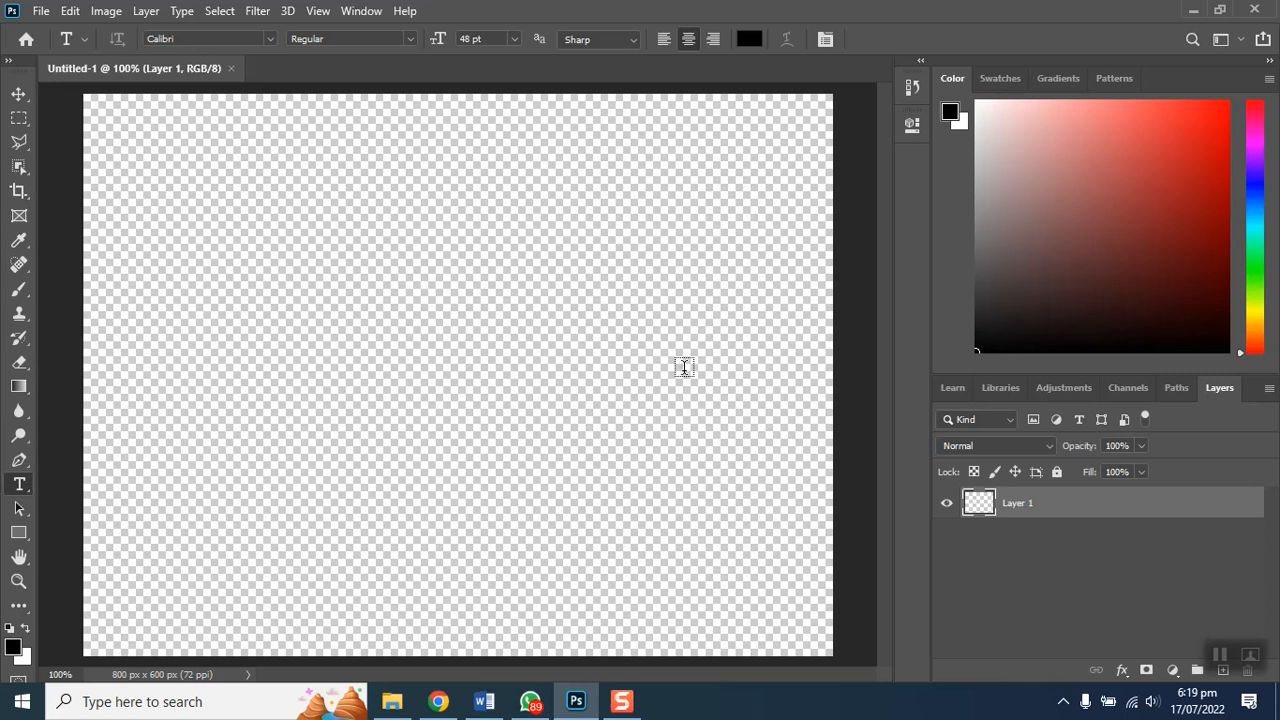
pyautogui.click(271, 42)
pyautogui.click(271, 40)
pyautogui.click(271, 40)
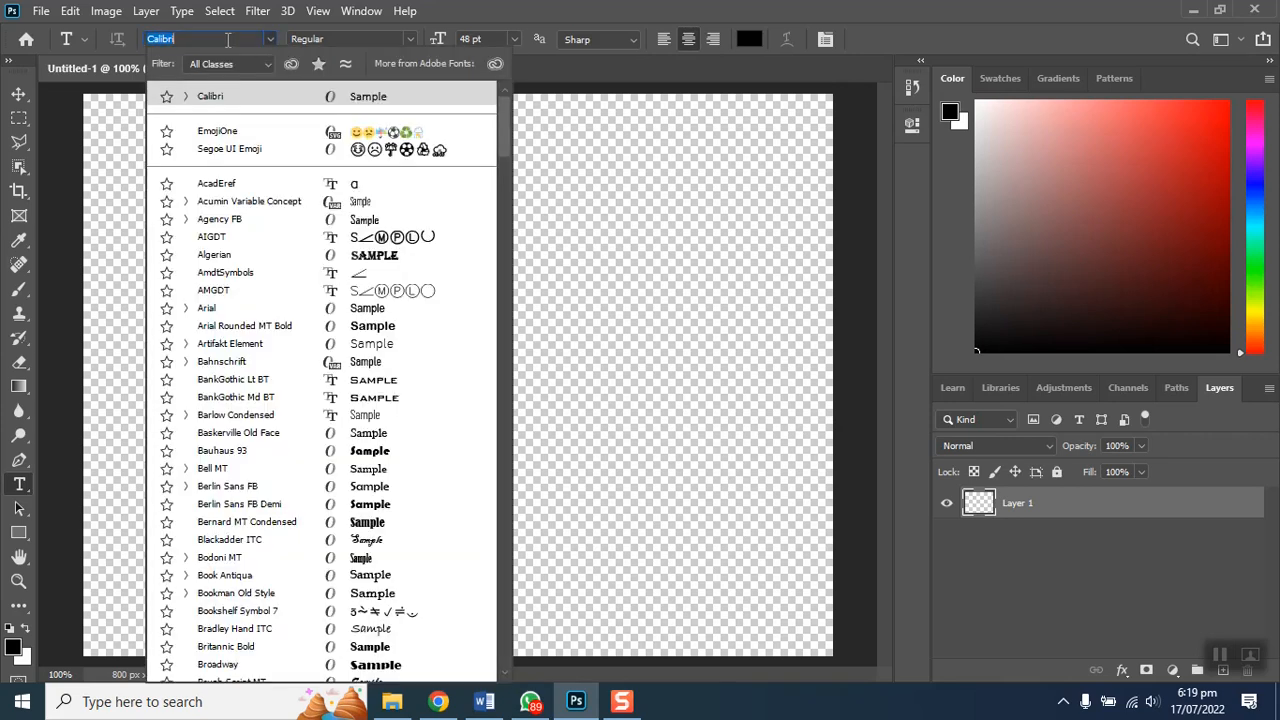
pyautogui.write('cal')
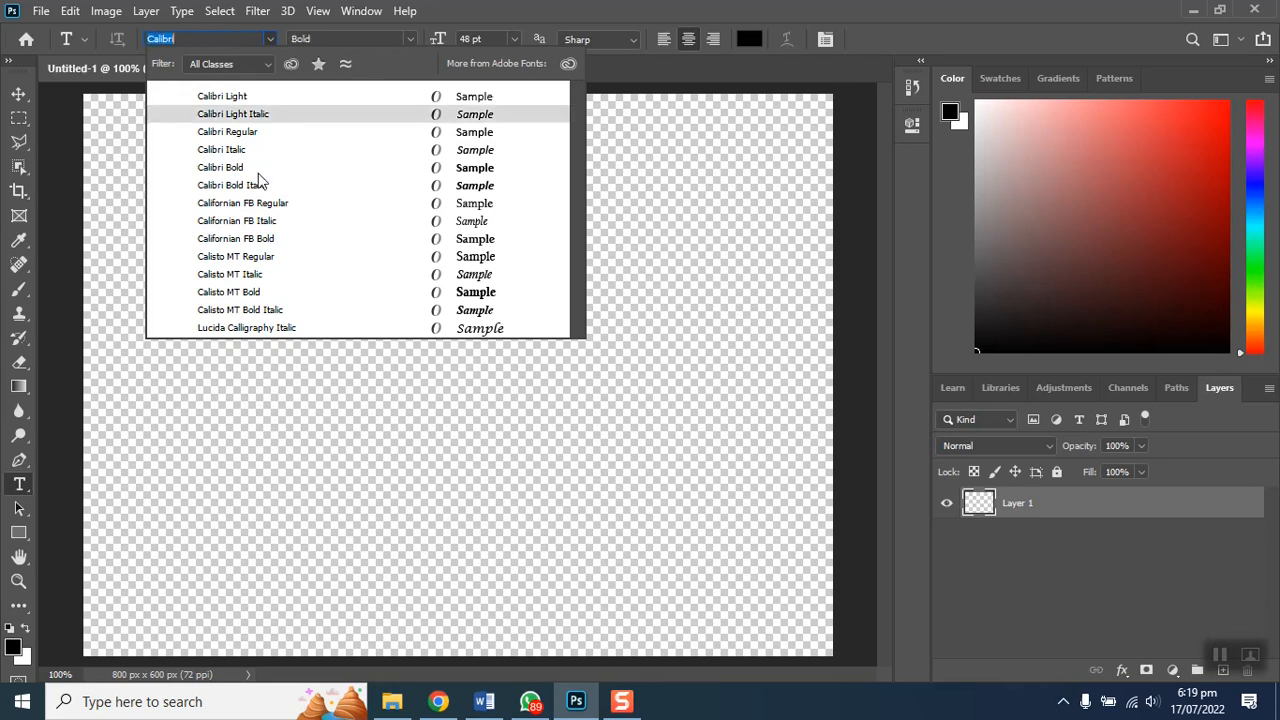
pyautogui.click(245, 134)
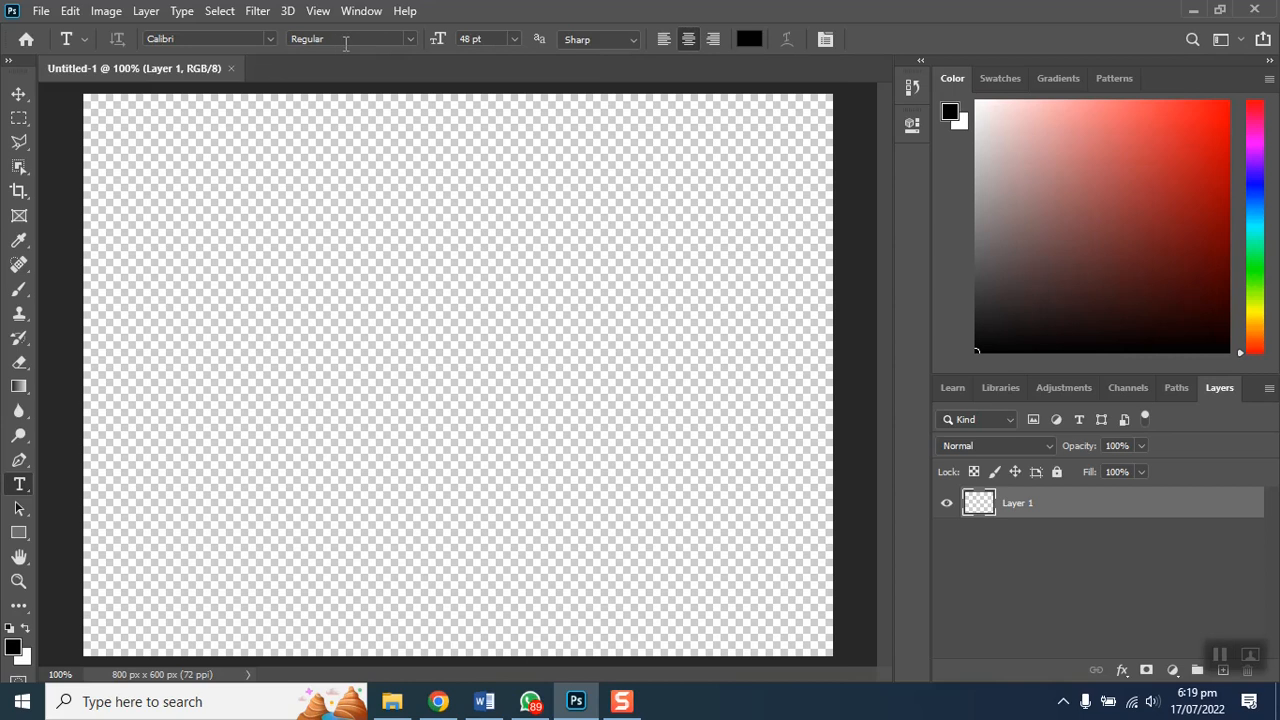
# Step: Set the text size to 48 pt and the text color to black (000000)
pyautogui.click(514, 38)
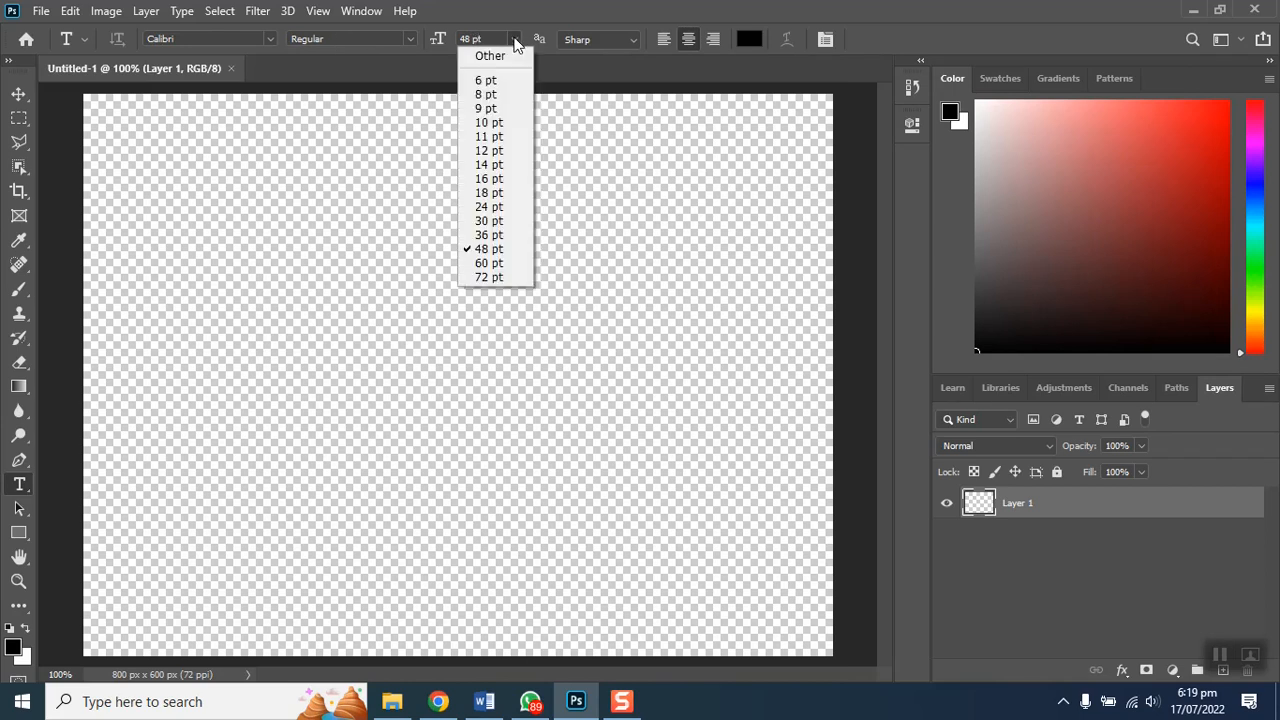
pyautogui.click(497, 250)
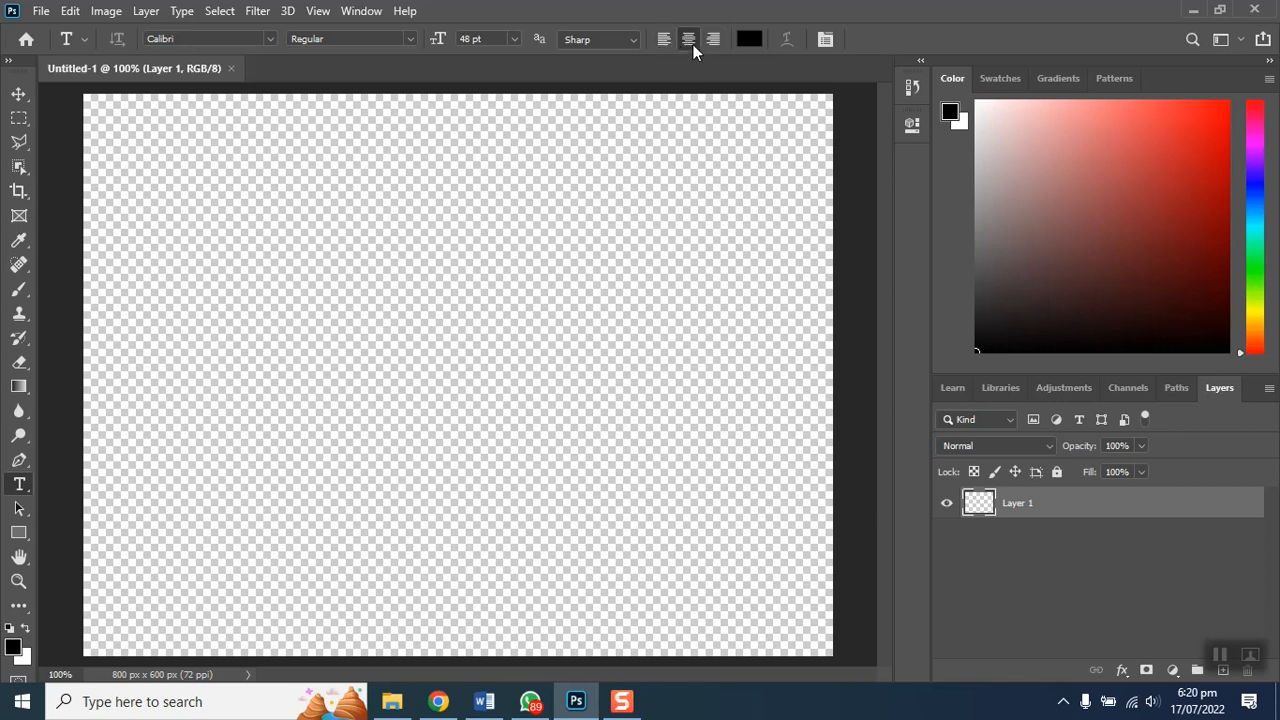
pyautogui.click(749, 39)
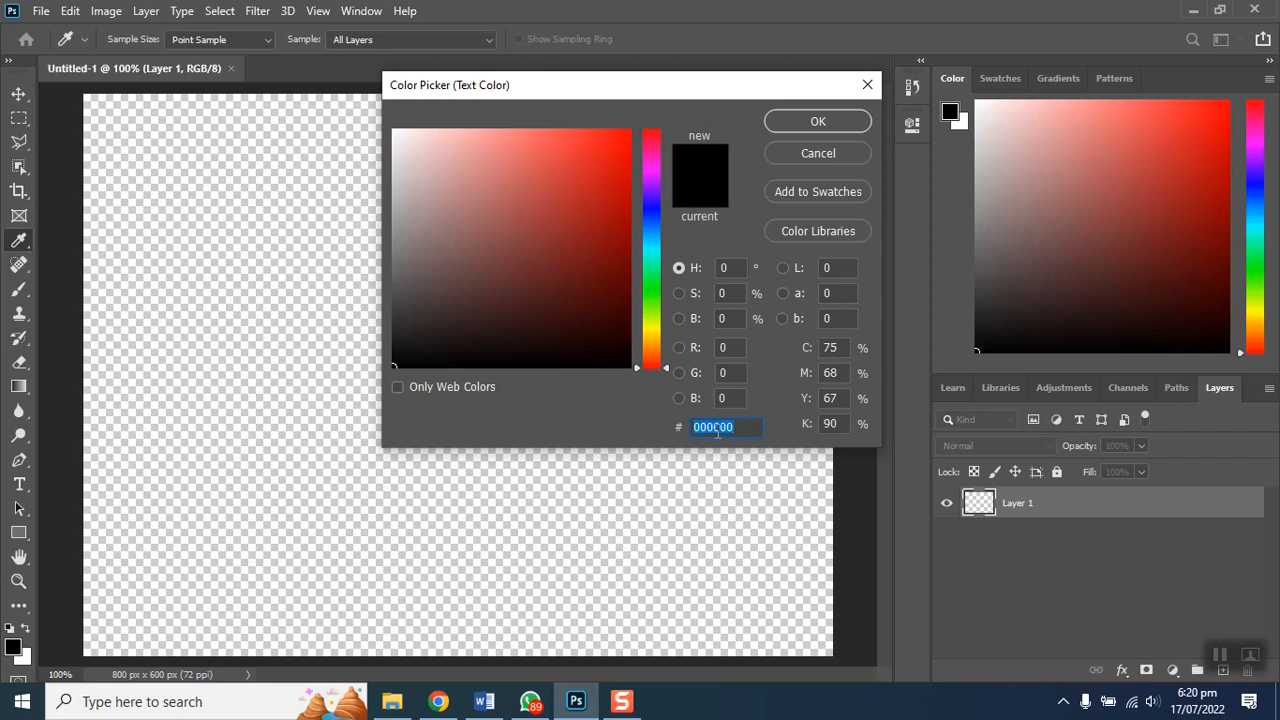
pyautogui.click(805, 123)
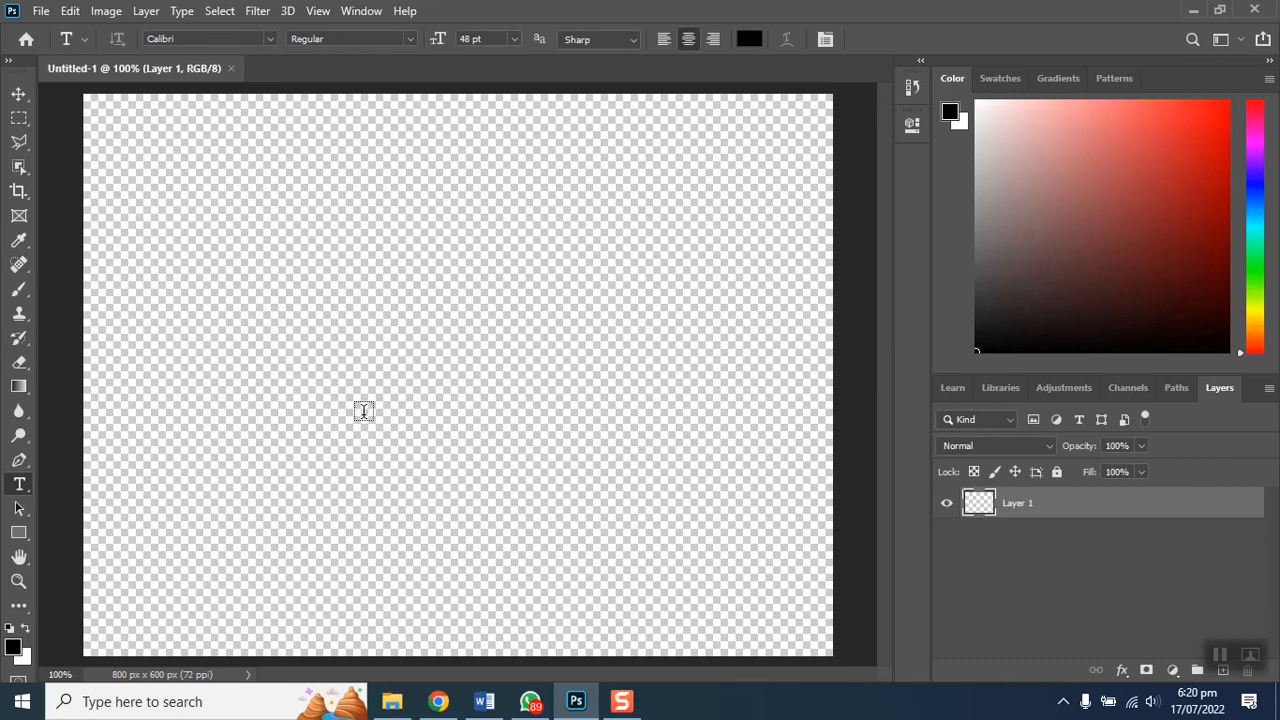
# Step: Add a text layer reading "Combustion Controls" near the middle of the canvas
pyautogui.click(428, 383)
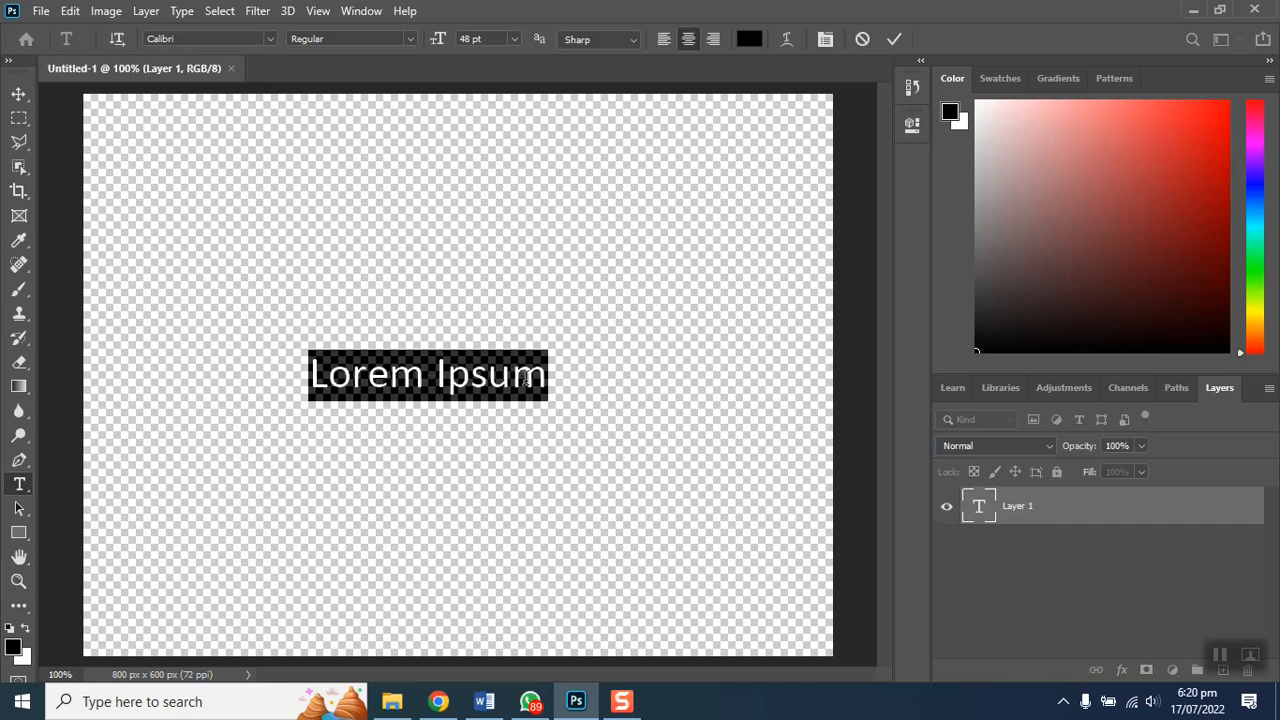
pyautogui.moveTo(545, 377); pyautogui.dragTo(308, 375)
pyautogui.write('Combus')
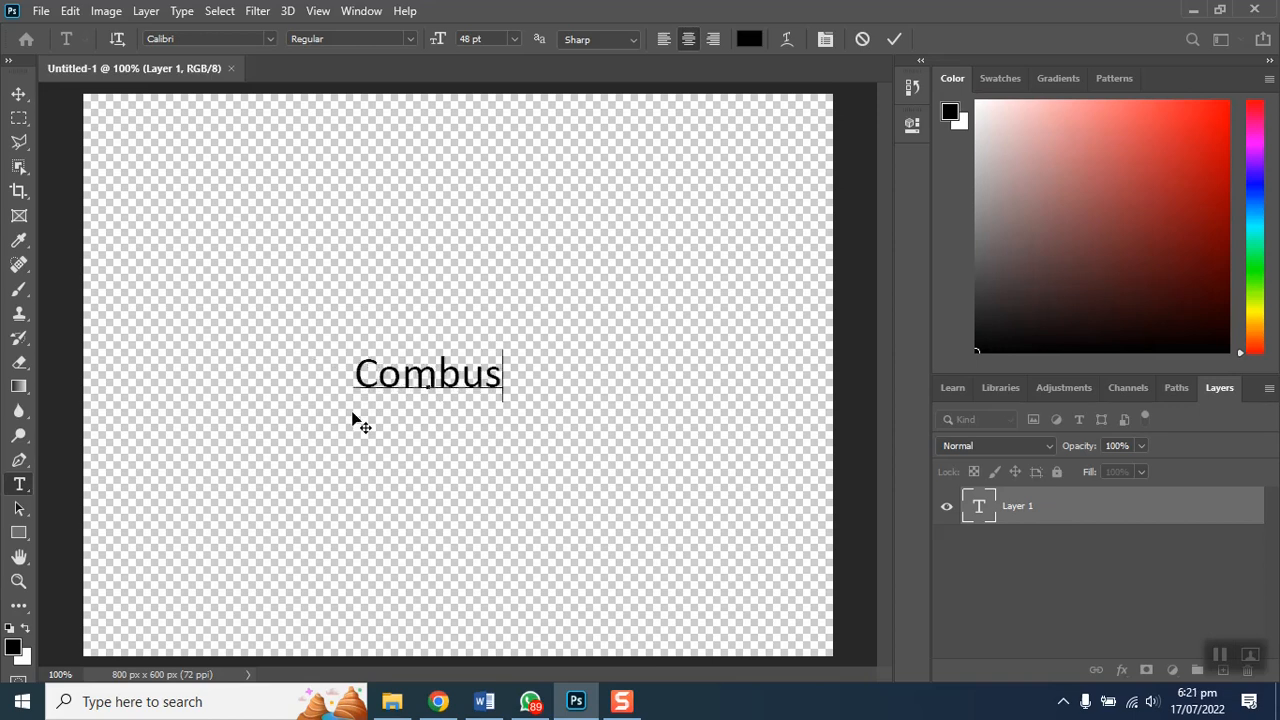
pyautogui.write('tion Controls')
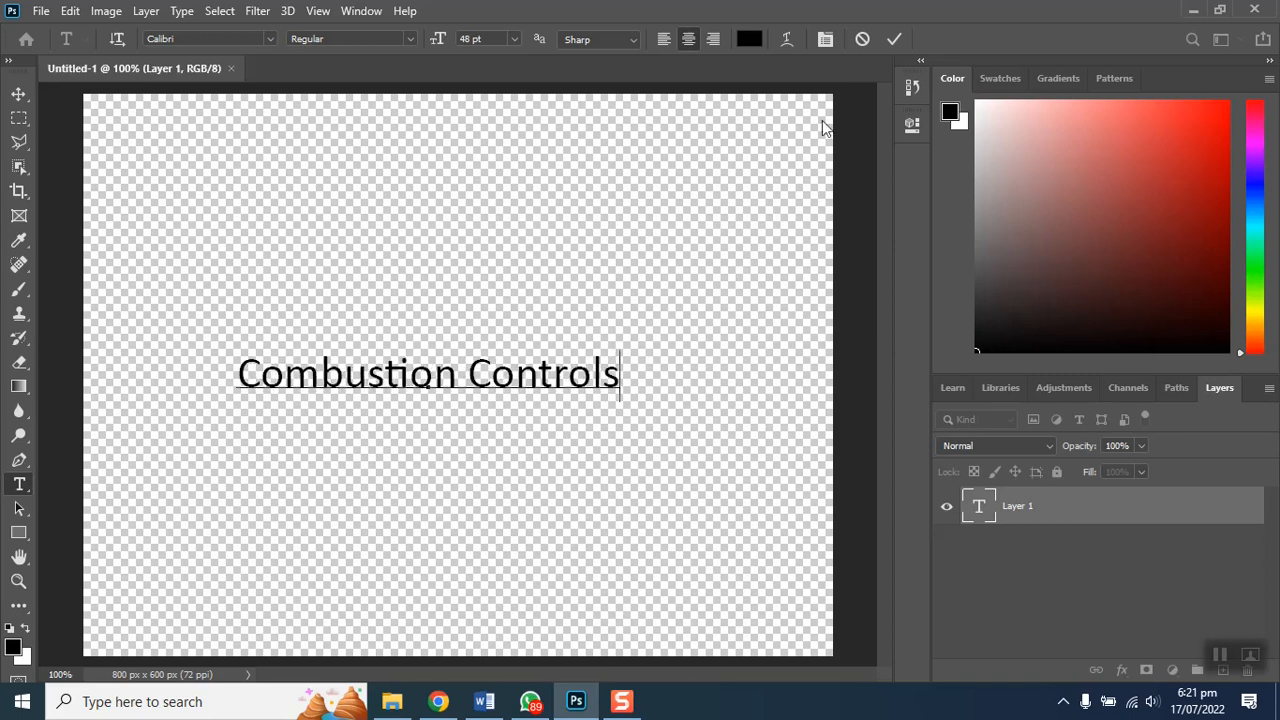
pyautogui.click(894, 40)
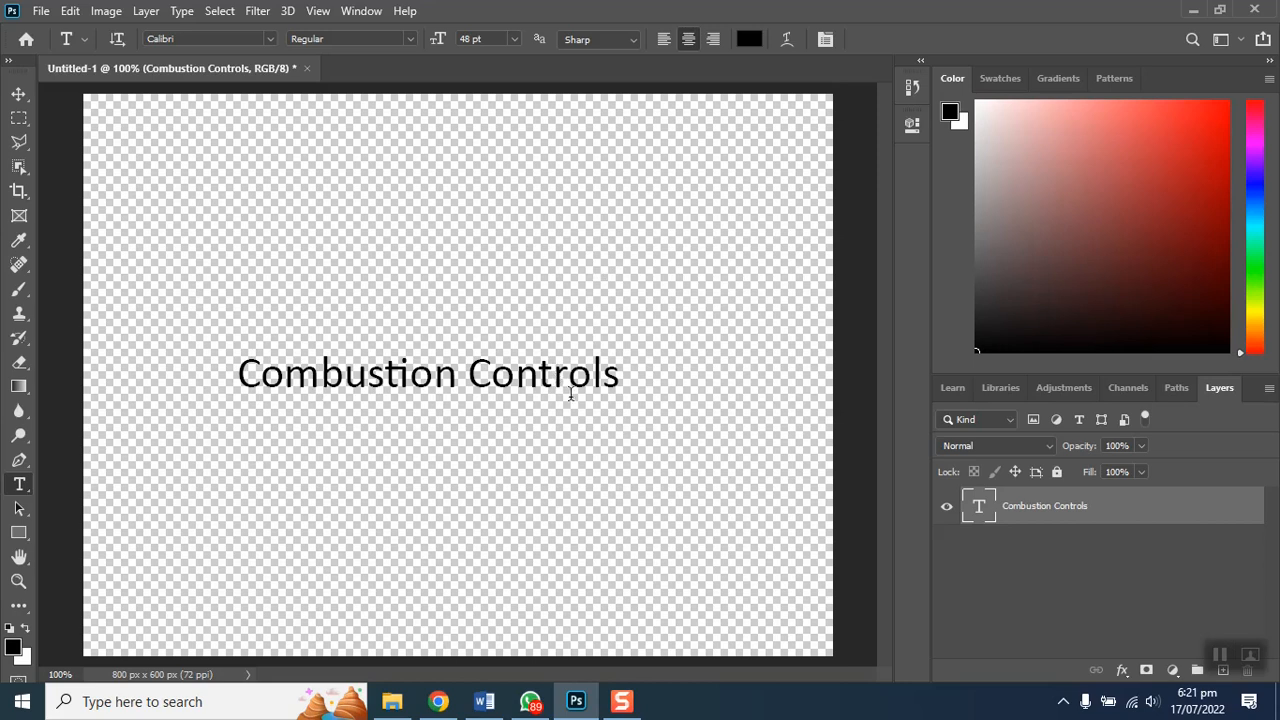
# Step: Rotate the Combustion Controls text to -30 degrees with Free Transform
pyautogui.hotkey('ctrl', 't')
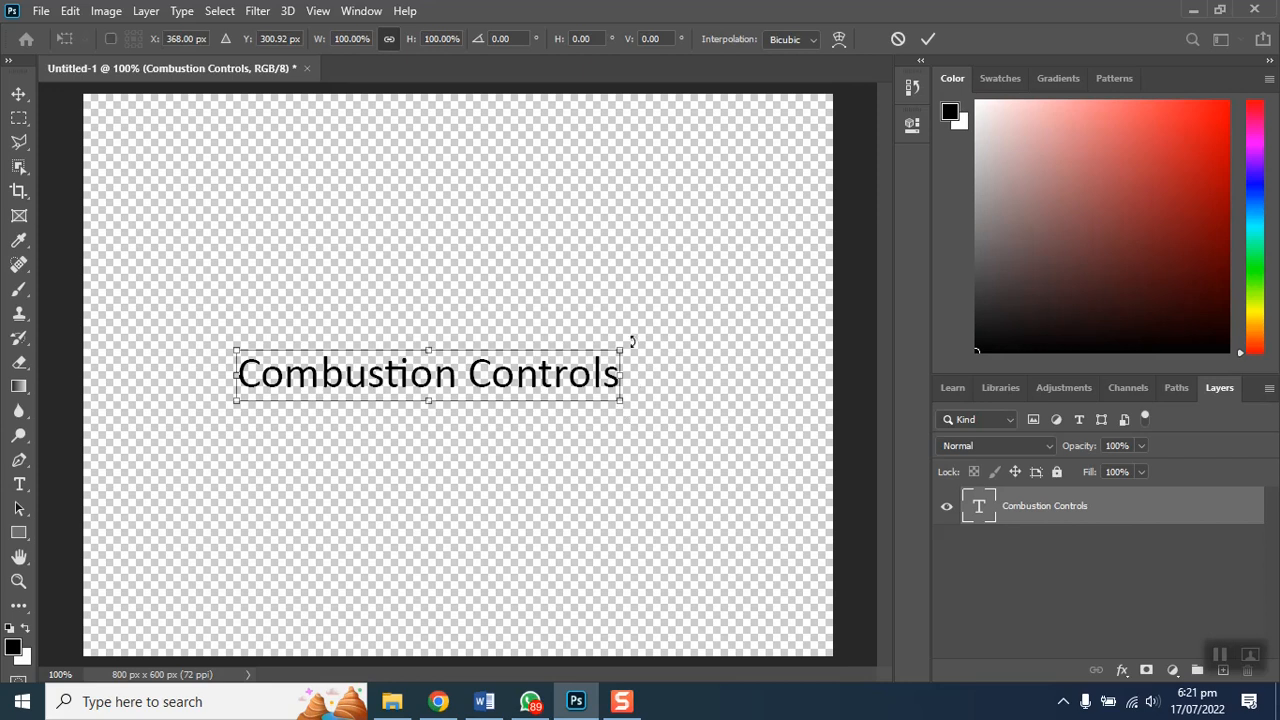
pyautogui.moveTo(632, 342); pyautogui.dragTo(619, 235)
pyautogui.click(509, 38)
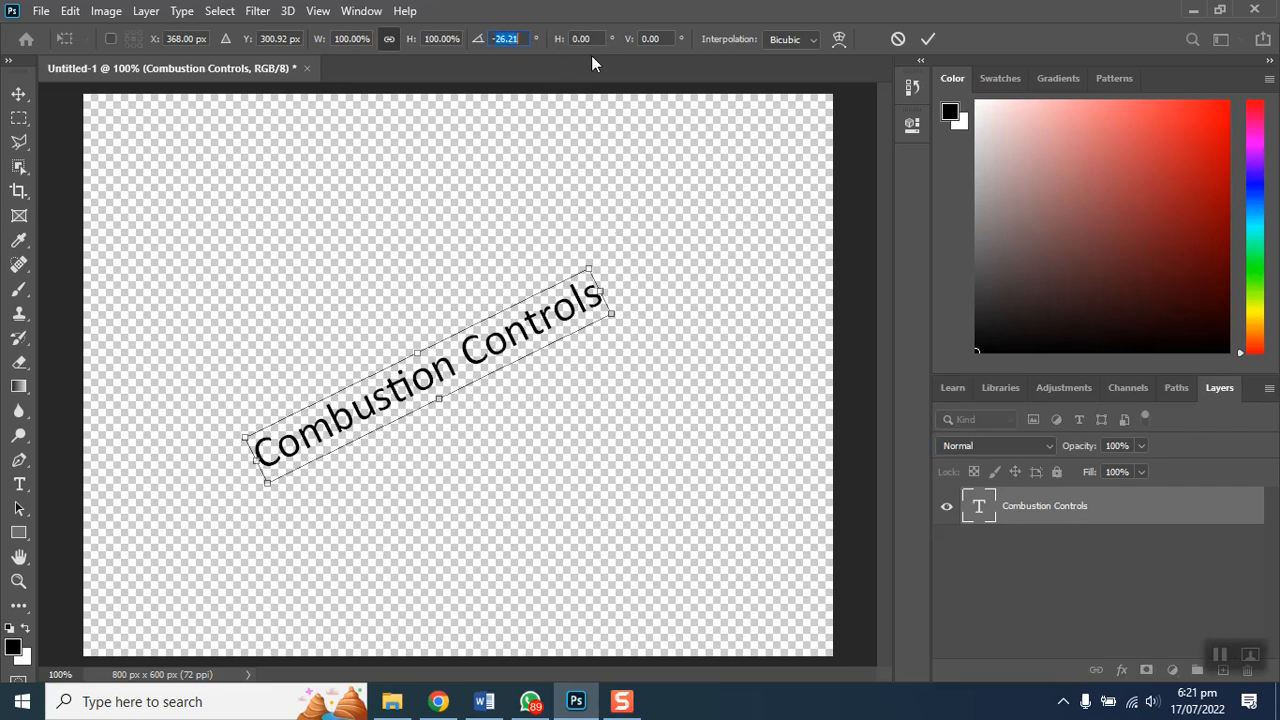
pyautogui.write('-30')
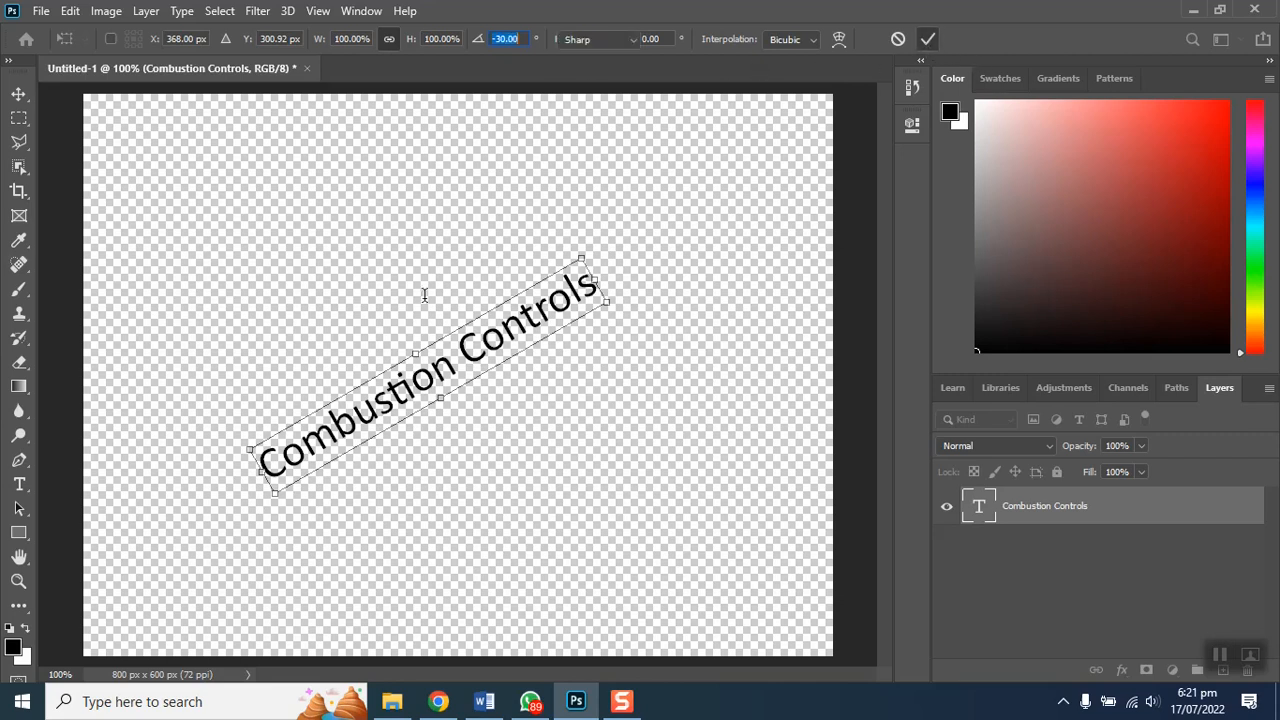
pyautogui.press('Return')
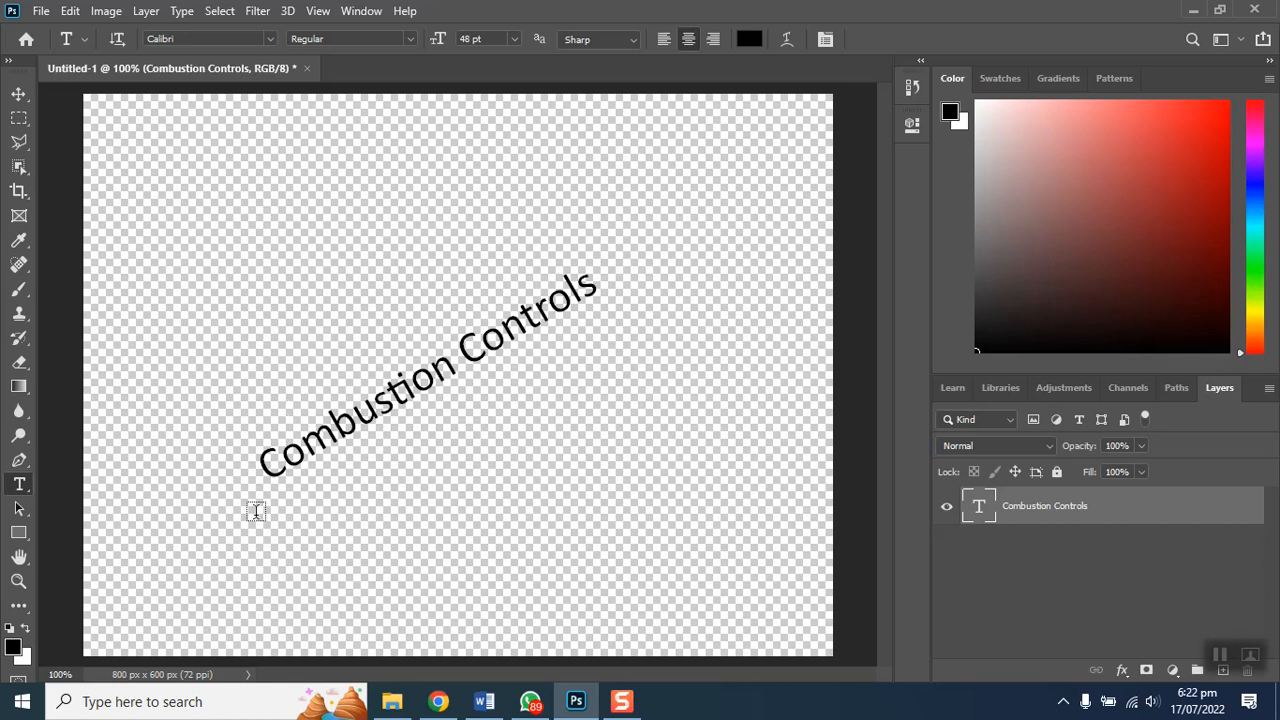
# Step: Trim the canvas to the text based on transparent pixels, on the top, bottom, left and right sides
pyautogui.click(106, 12)
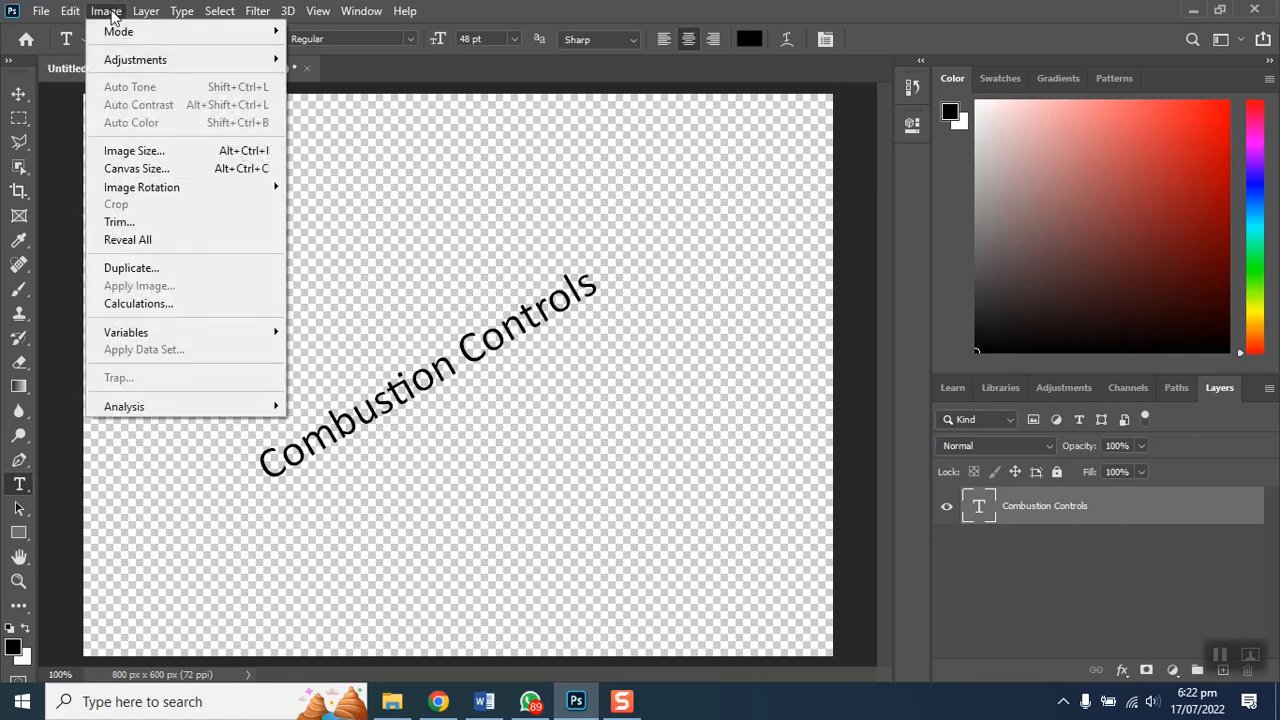
pyautogui.click(131, 222)
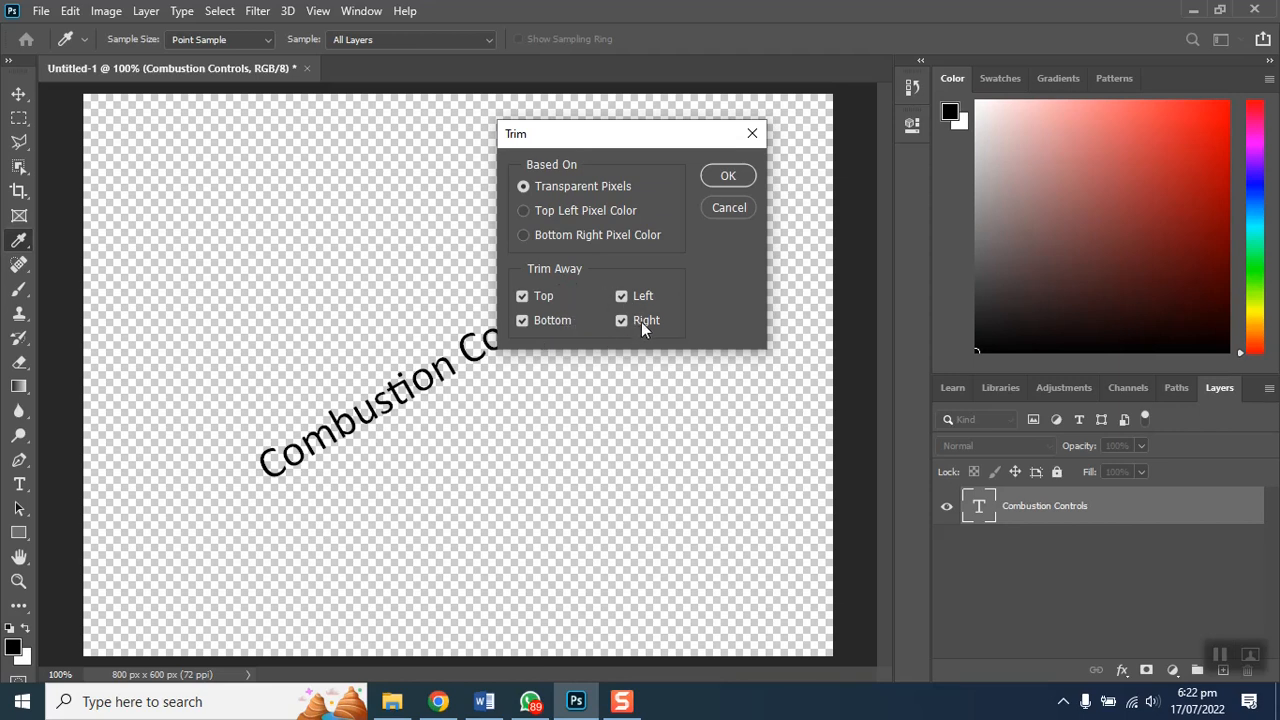
pyautogui.click(730, 176)
pyautogui.press('t')
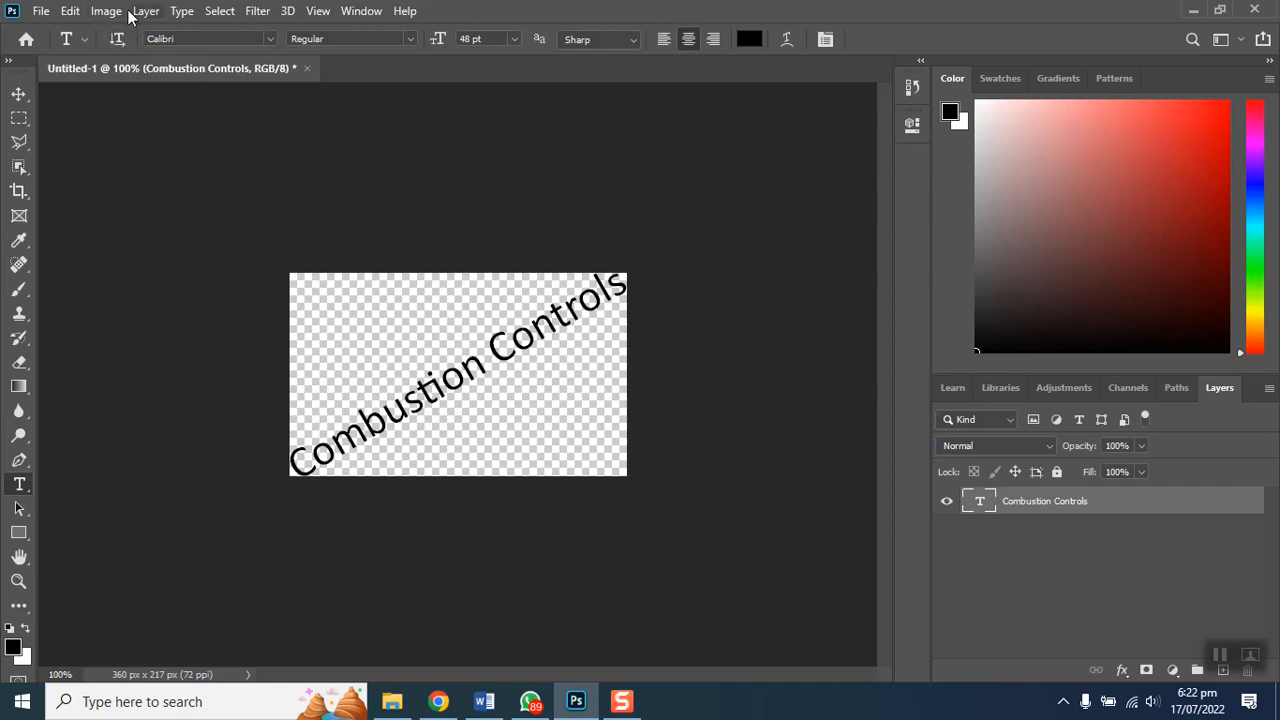
# Step: Define the trimmed text image as a pattern named "Combustion"
pyautogui.click(70, 12)
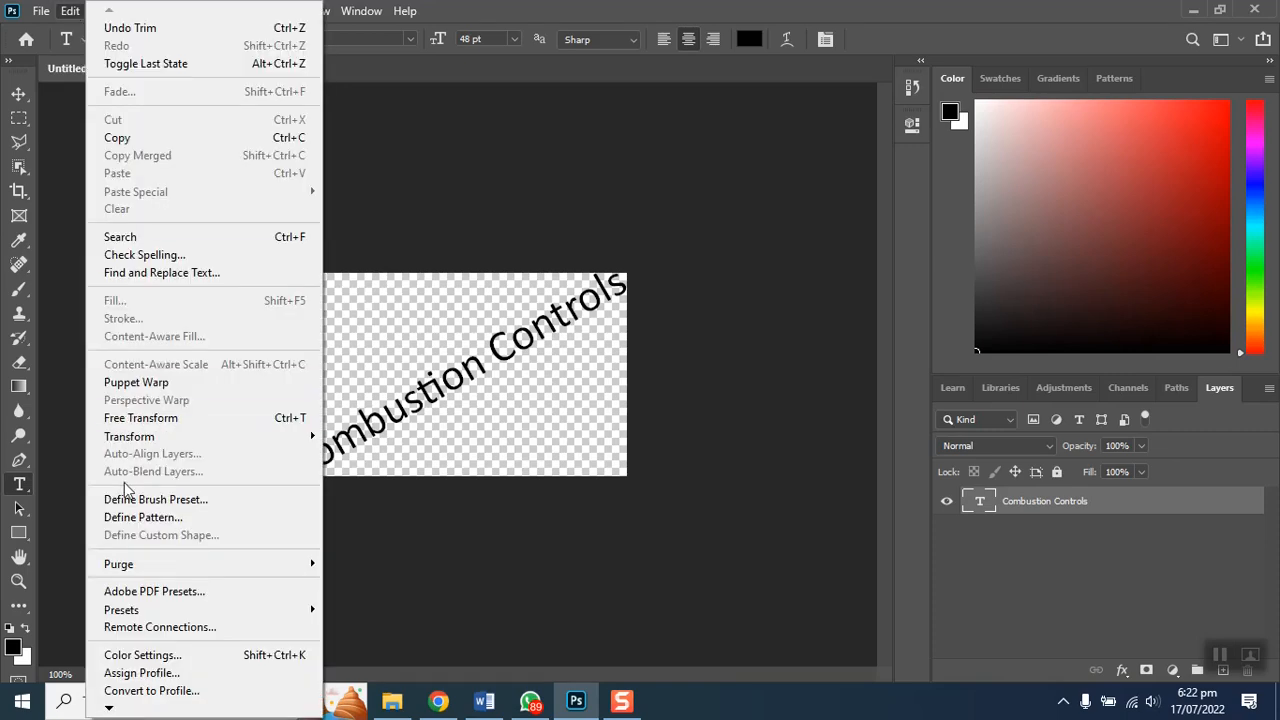
pyautogui.click(136, 518)
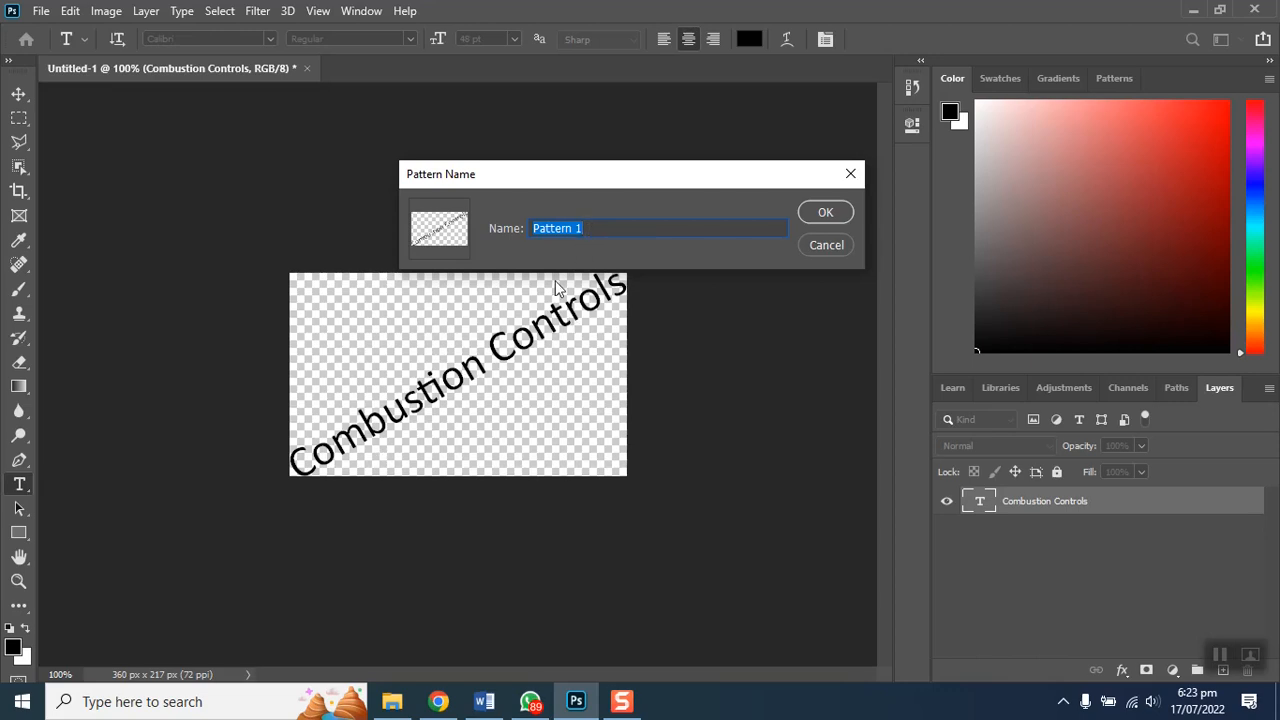
pyautogui.write('Combustion')
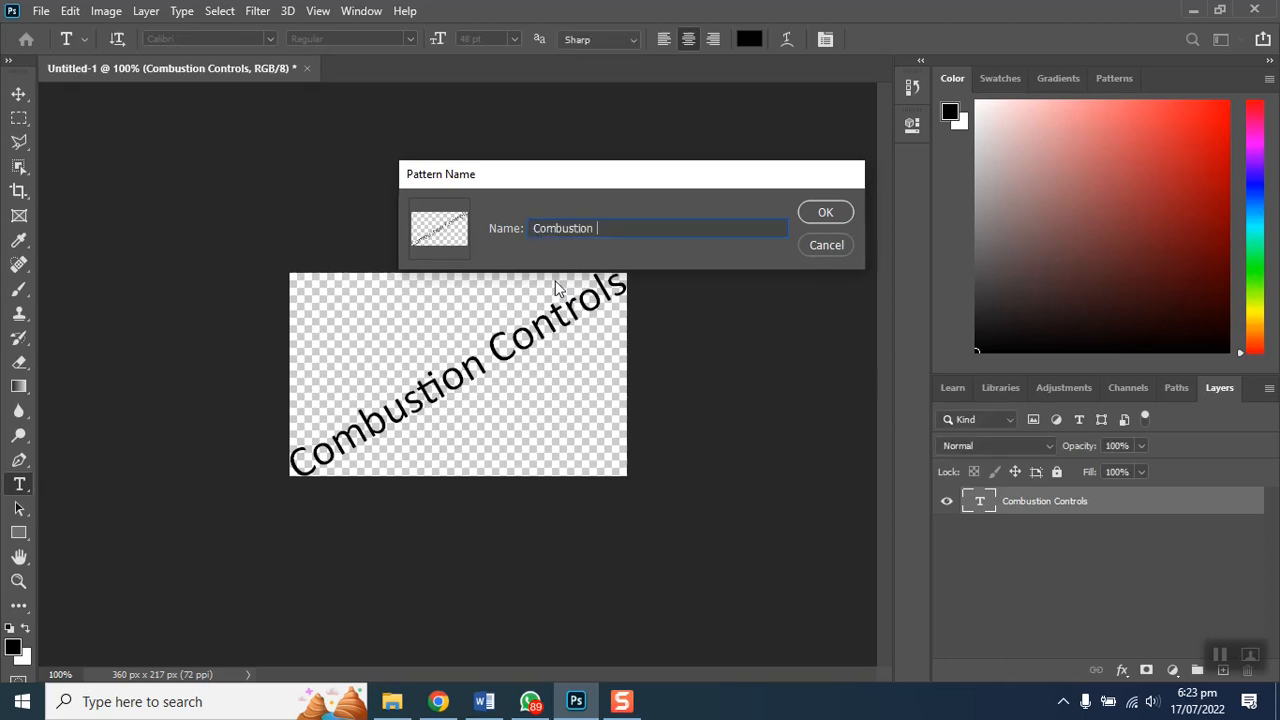
pyautogui.press('Return')
pyautogui.press('c')
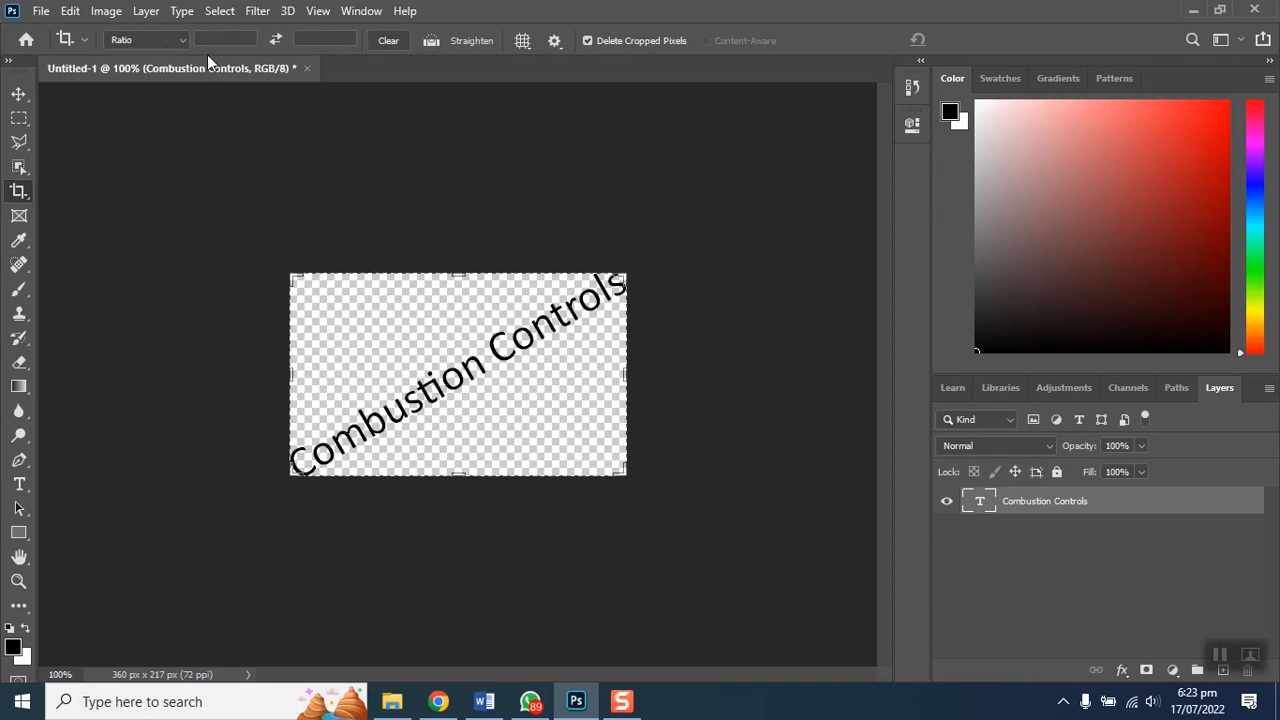
# Step: Define the trimmed diagonal text image as a pattern named "Combustion Controls 2"
pyautogui.click(70, 11)
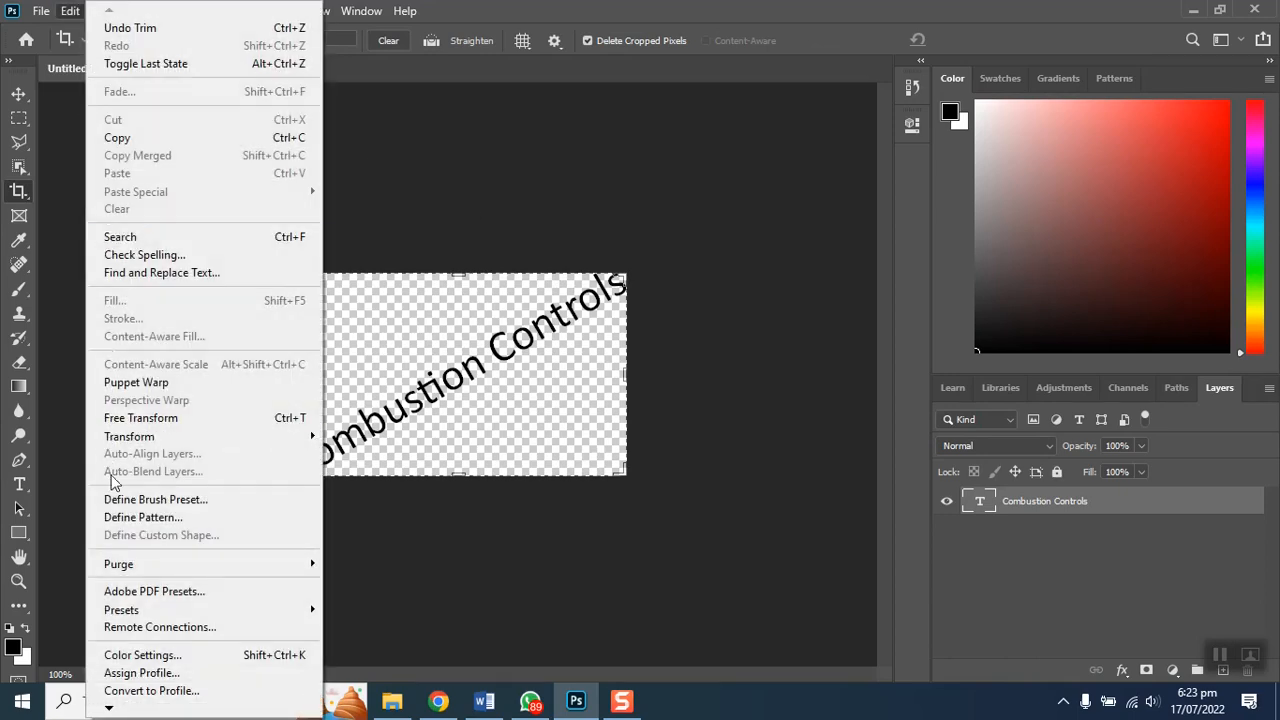
pyautogui.click(120, 517)
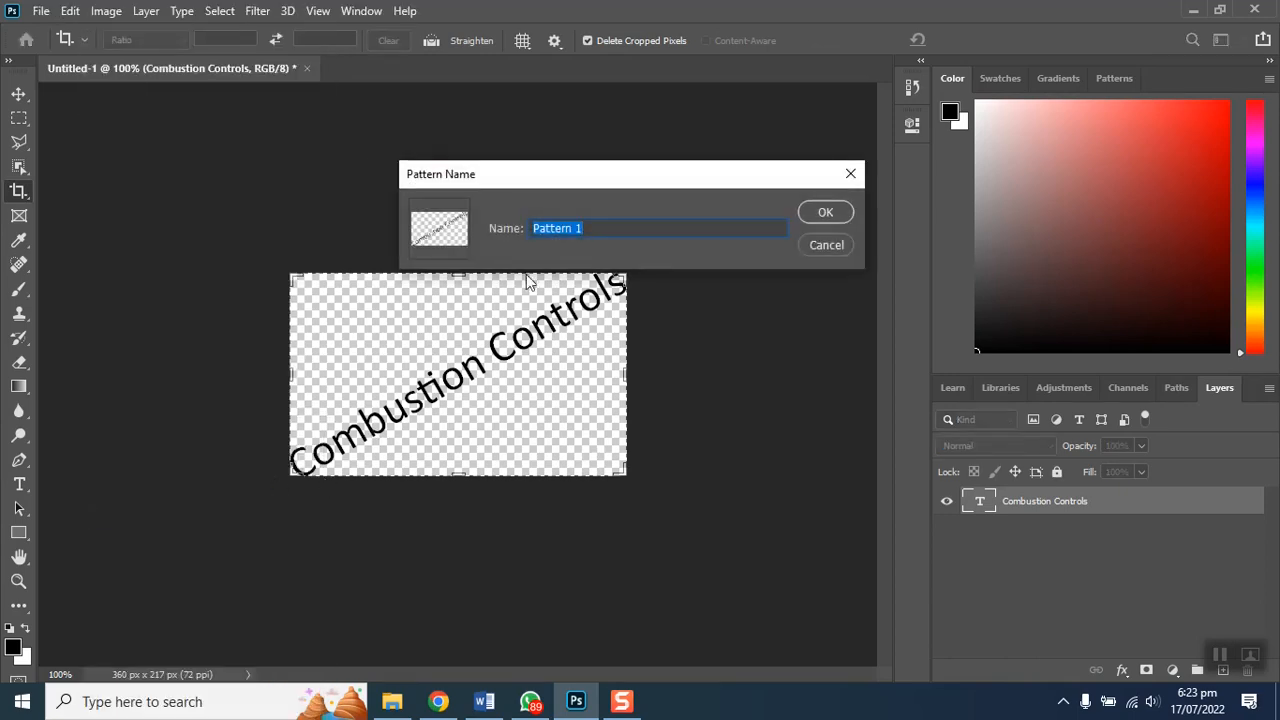
pyautogui.write('Combustion Controls 2')
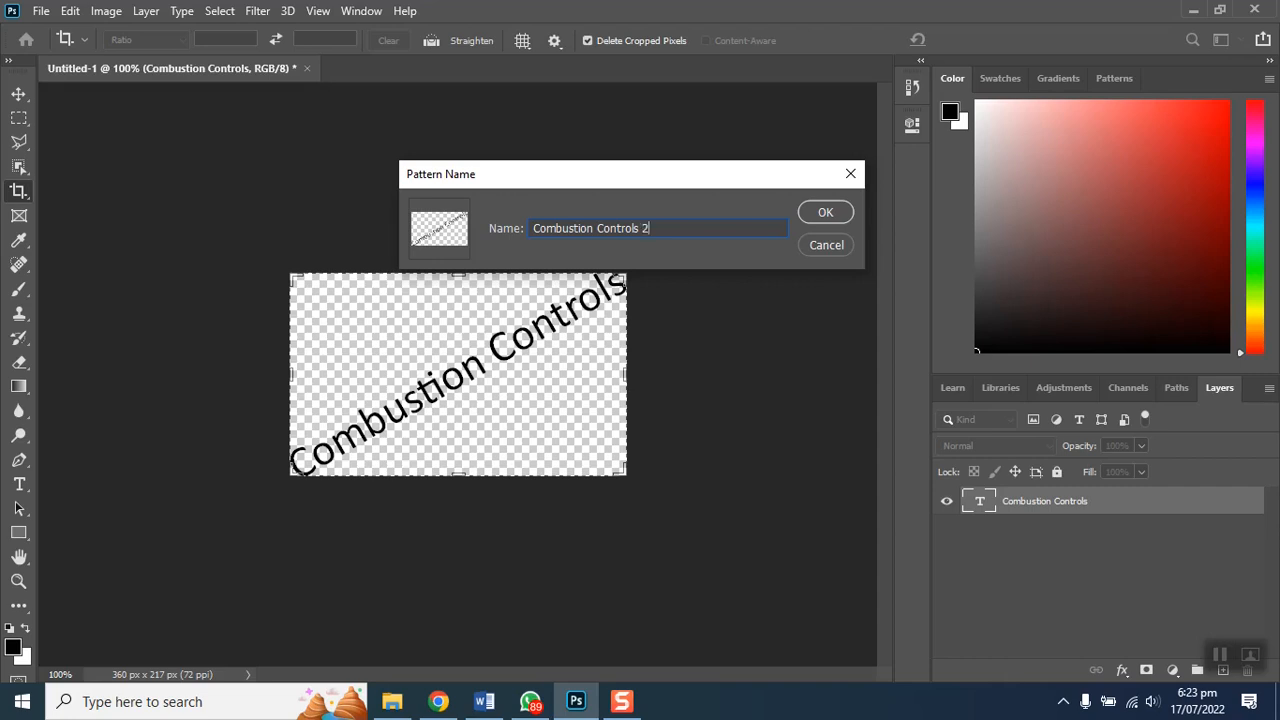
pyautogui.click(826, 215)
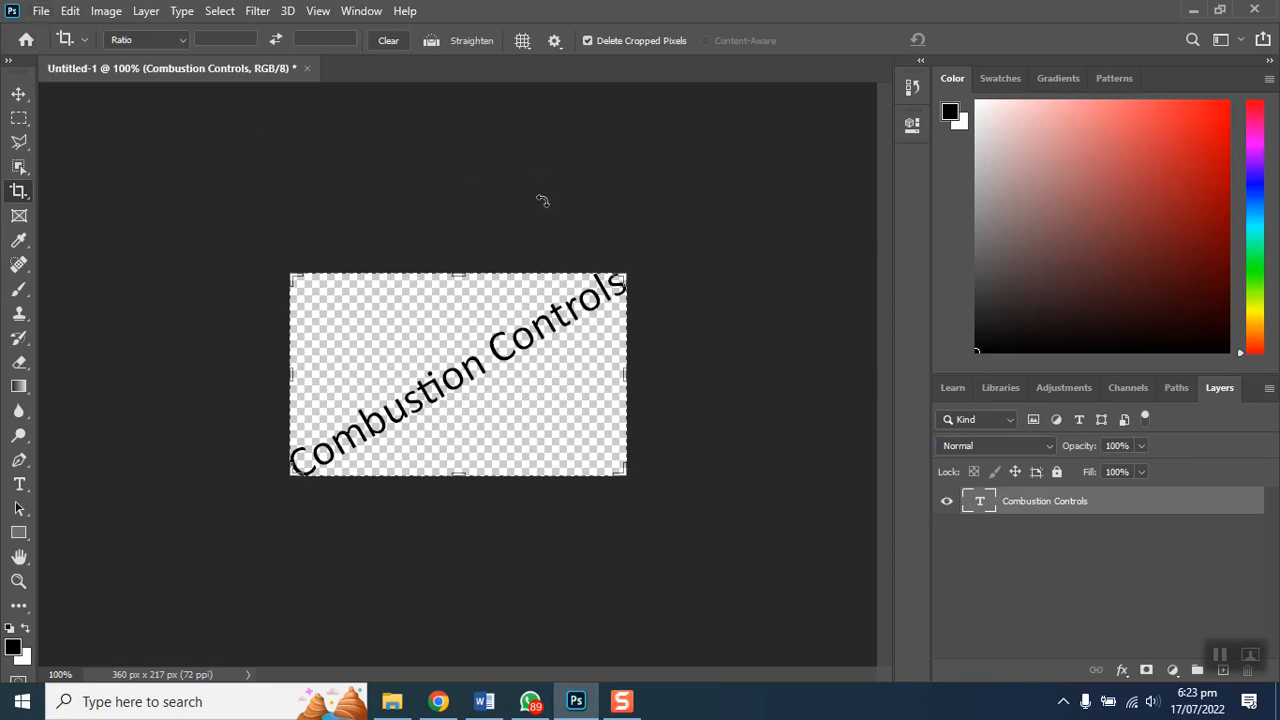
# Step: Start saving the text document on the computer and browse to the Pictures folder on Local Disk (D:)
pyautogui.click(40, 12)
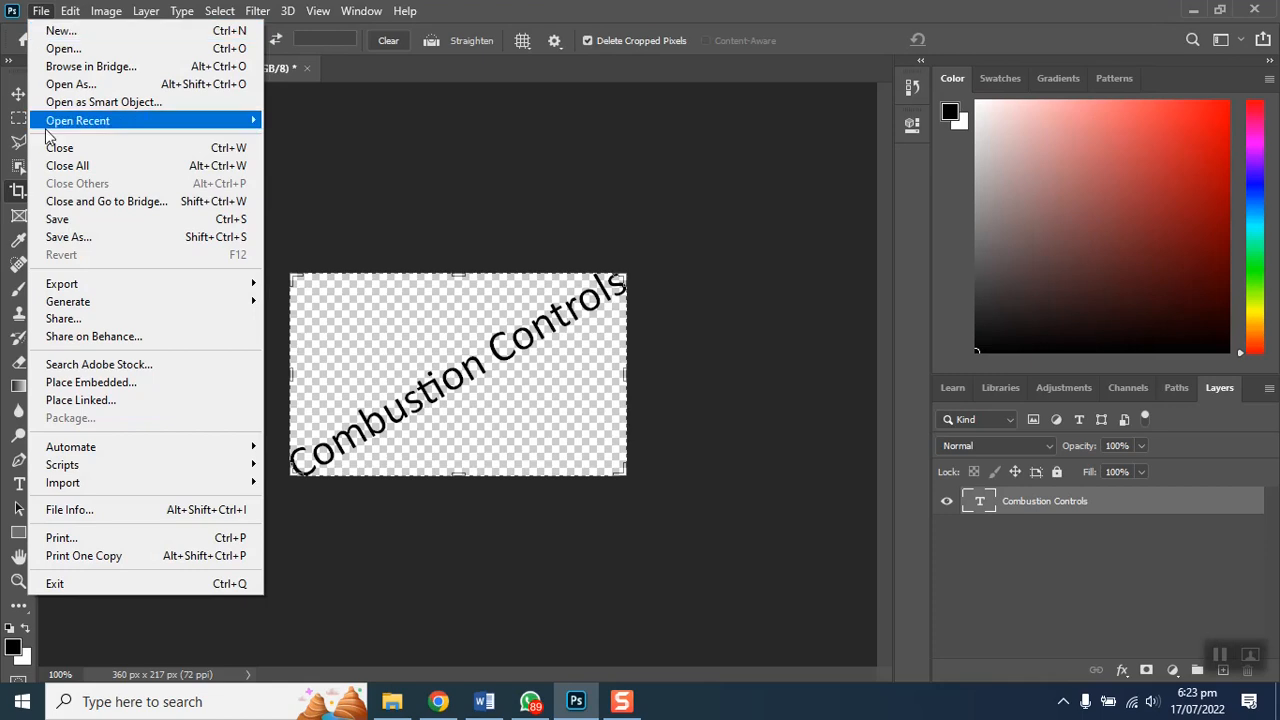
pyautogui.click(67, 220)
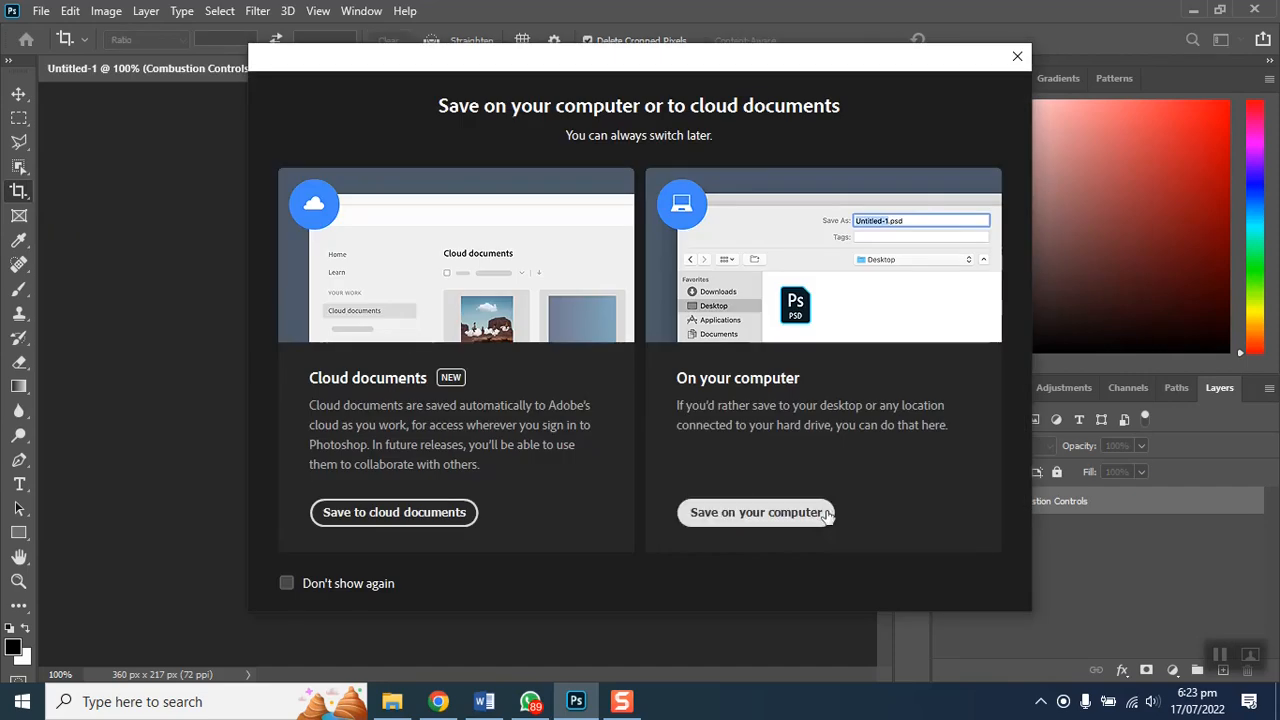
pyautogui.click(766, 520)
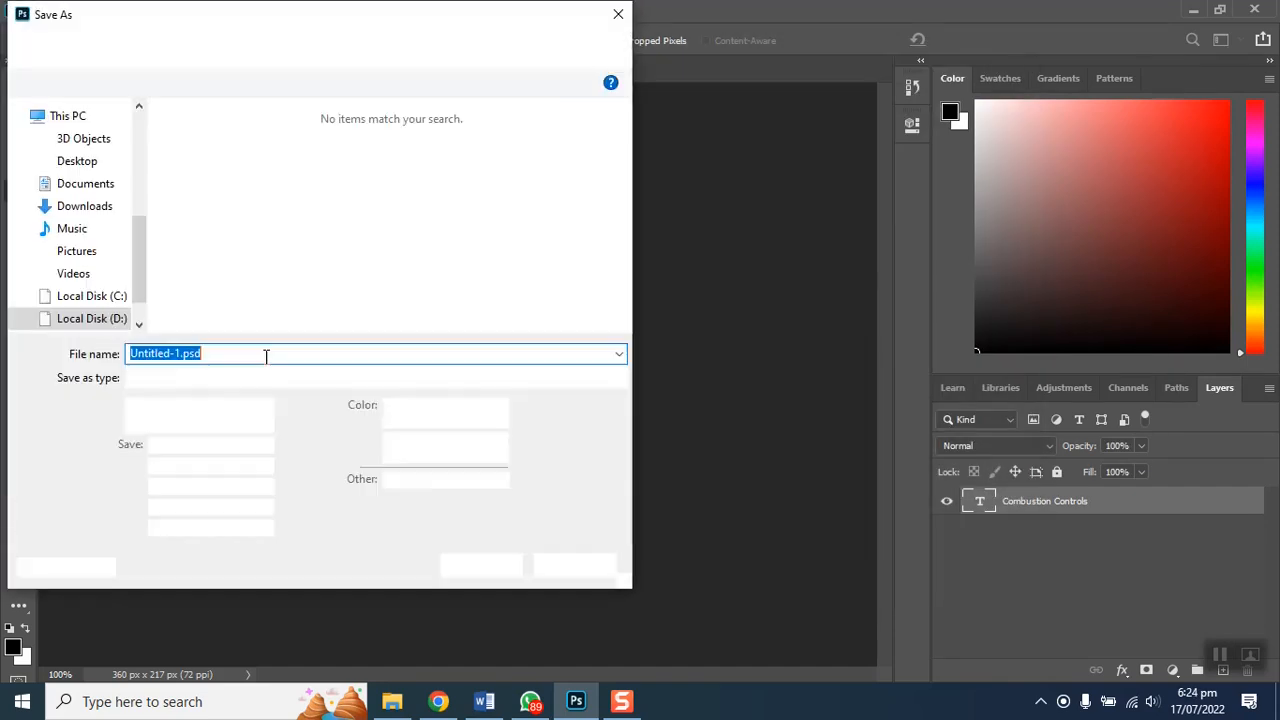
pyautogui.click(110, 322)
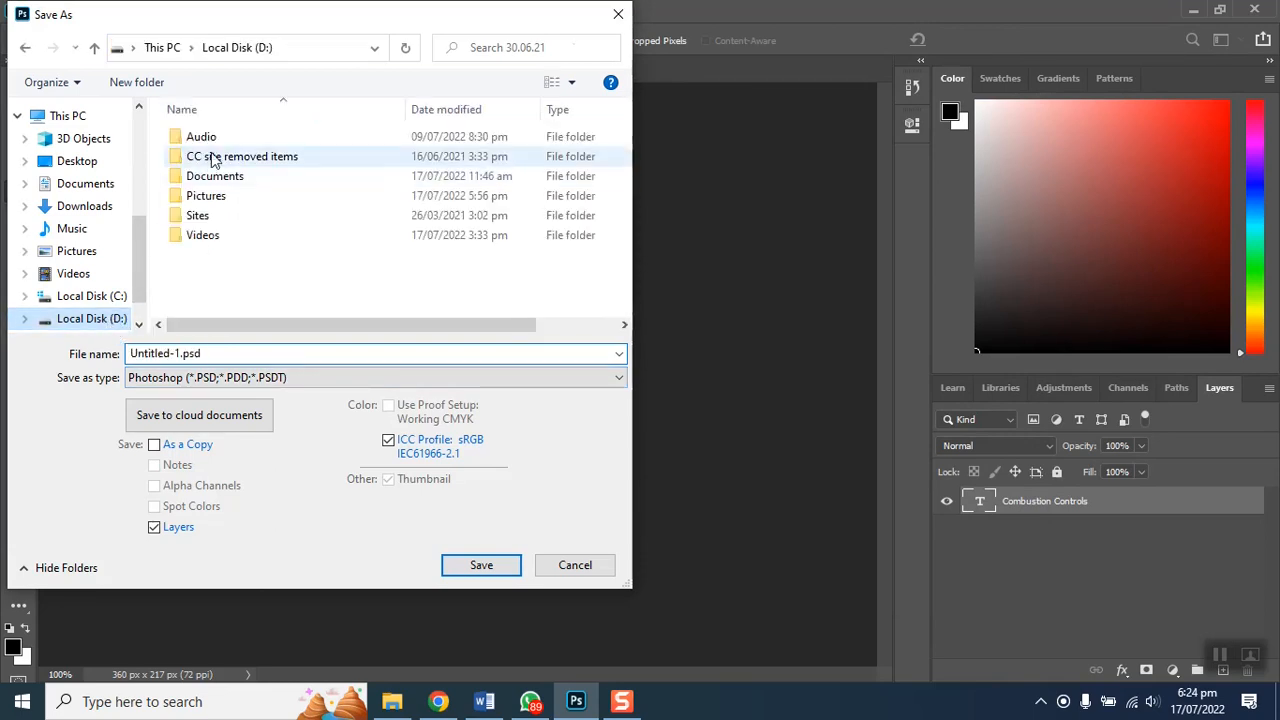
pyautogui.doubleClick(180, 354)
# Step: Name the file combustion-controls-2-watermark.psd and save it in Photoshop format with Maximize Compatibility on
pyautogui.click(180, 354)
pyautogui.moveTo(204, 354); pyautogui.dragTo(49, 335)
pyautogui.click(143, 356)
pyautogui.moveTo(180, 354); pyautogui.dragTo(78, 346)
pyautogui.write('combustion')
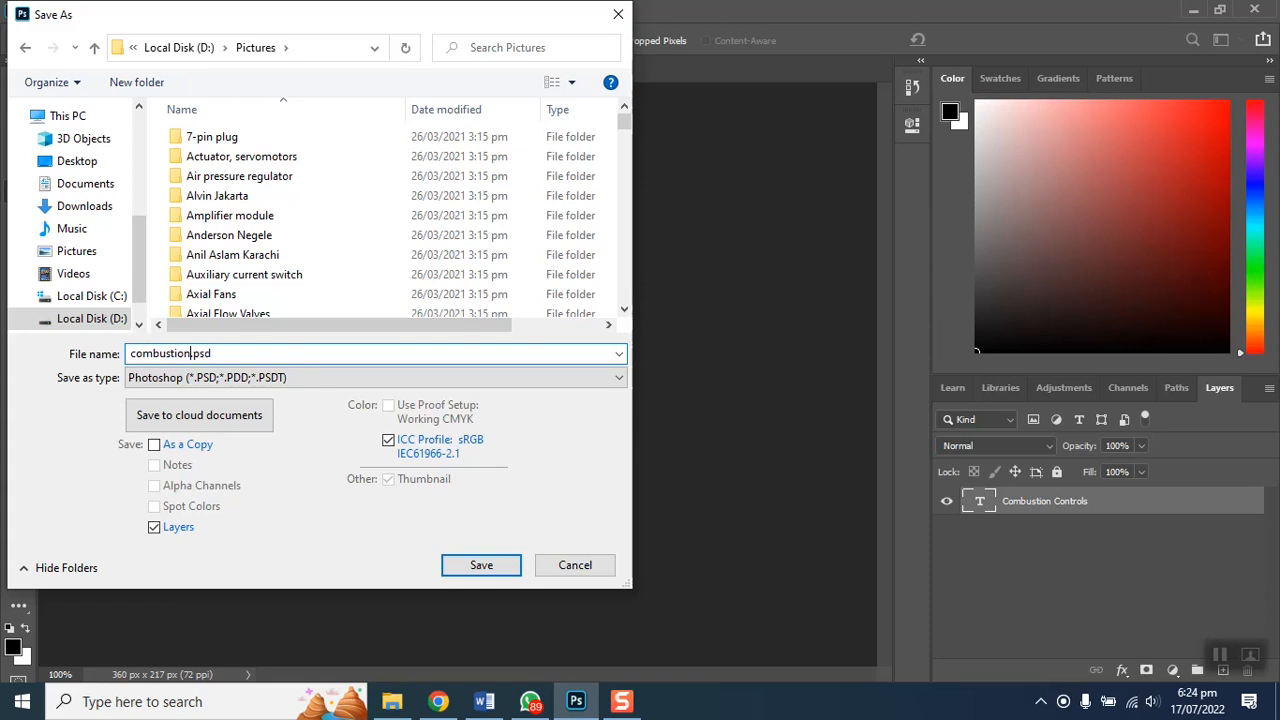
pyautogui.write('-cot=')
pyautogui.press('BackSpace')
pyautogui.press('BackSpace')
pyautogui.press('BackSpace')
pyautogui.write('ontrols-2-watermark')
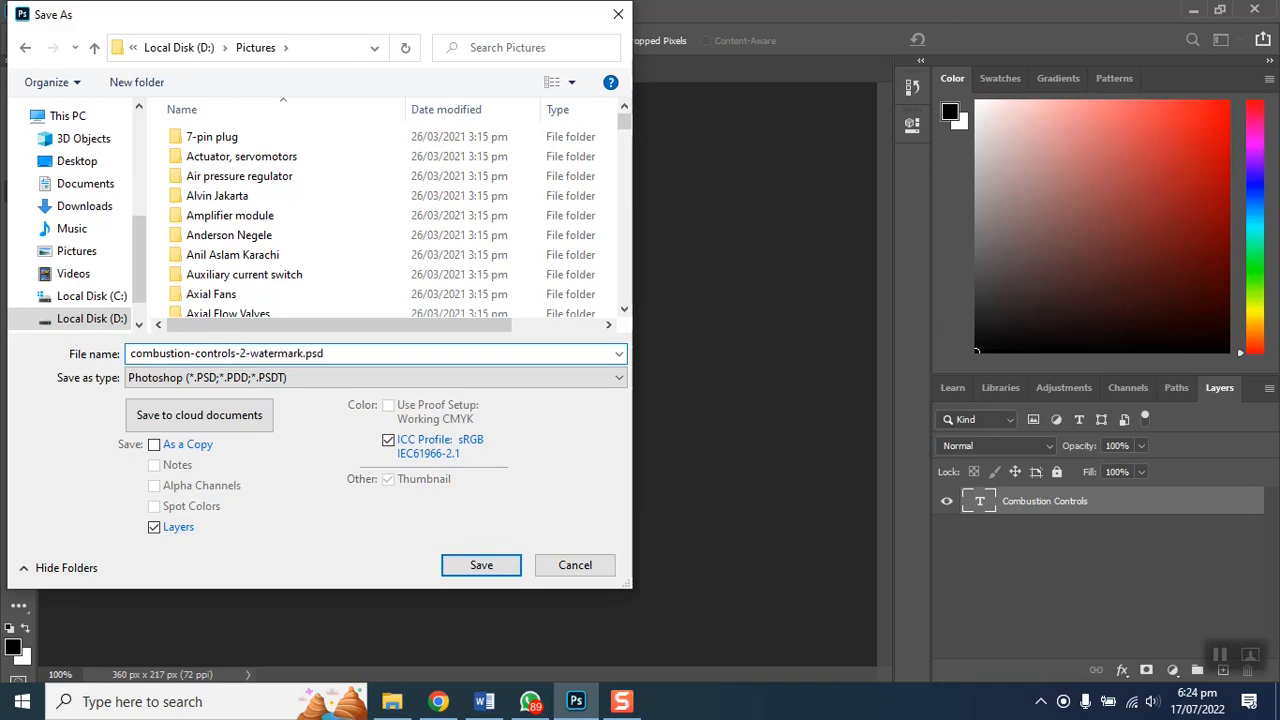
pyautogui.click(466, 567)
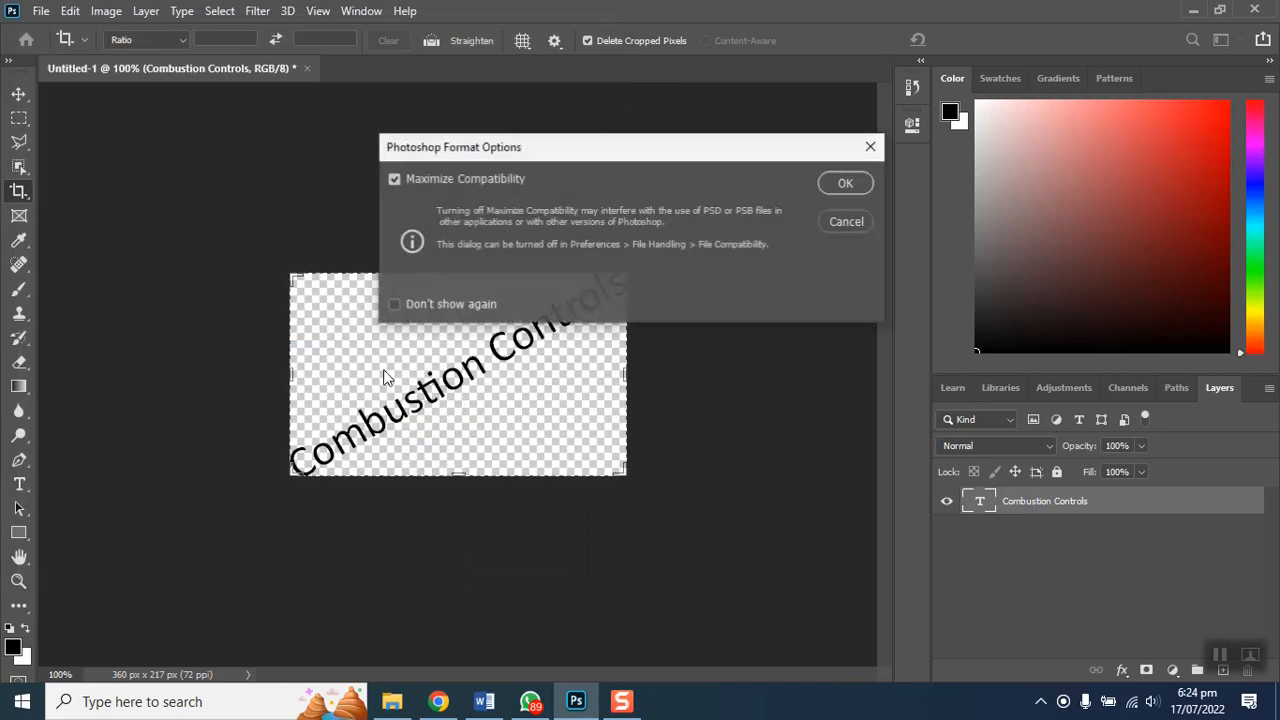
pyautogui.click(846, 184)
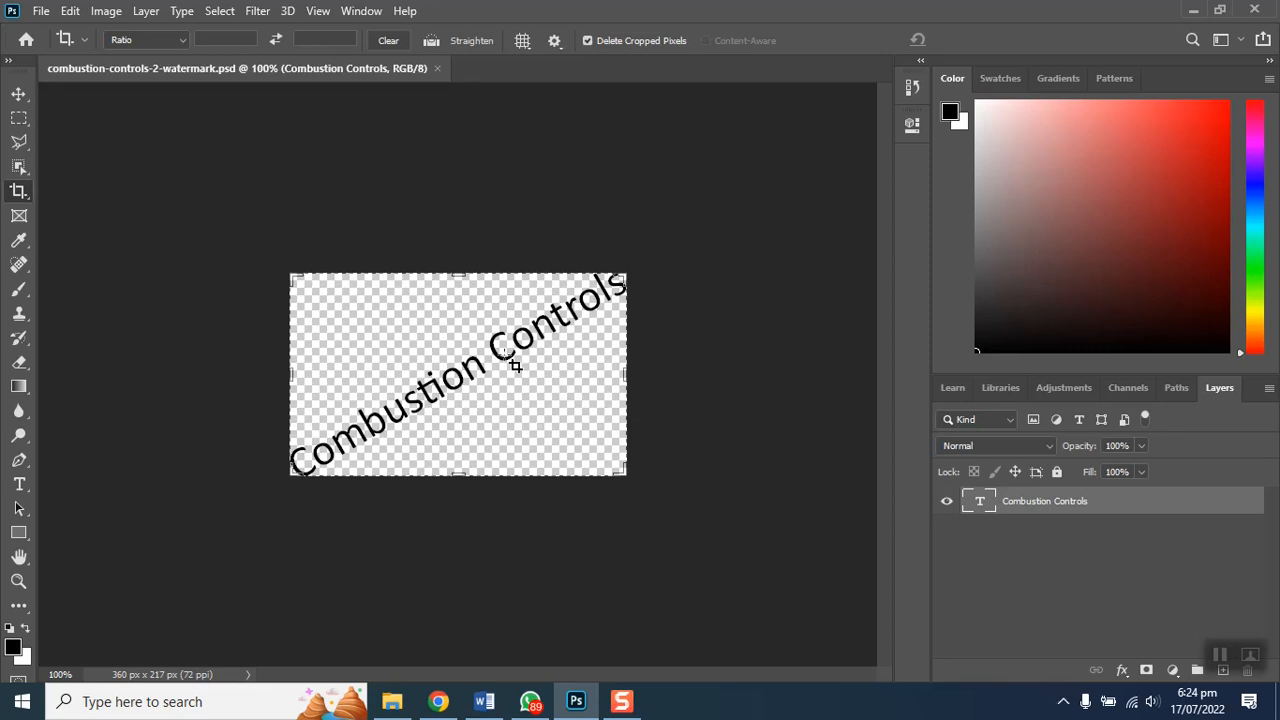
# Step: Start opening another file and browse to the Axial Fans folder inside Pictures
pyautogui.click(41, 11)
pyautogui.press('Escape')
pyautogui.hotkey('ctrl', 'o')
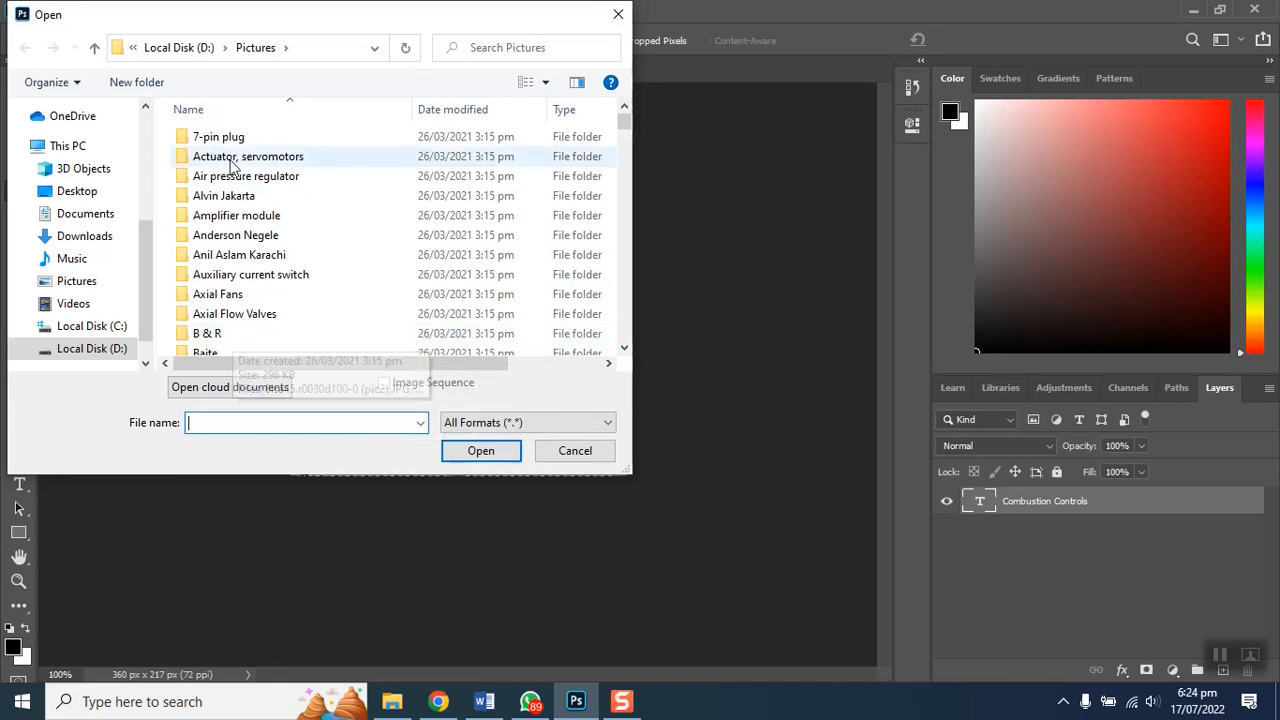
pyautogui.scroll(-1, 229, 310)
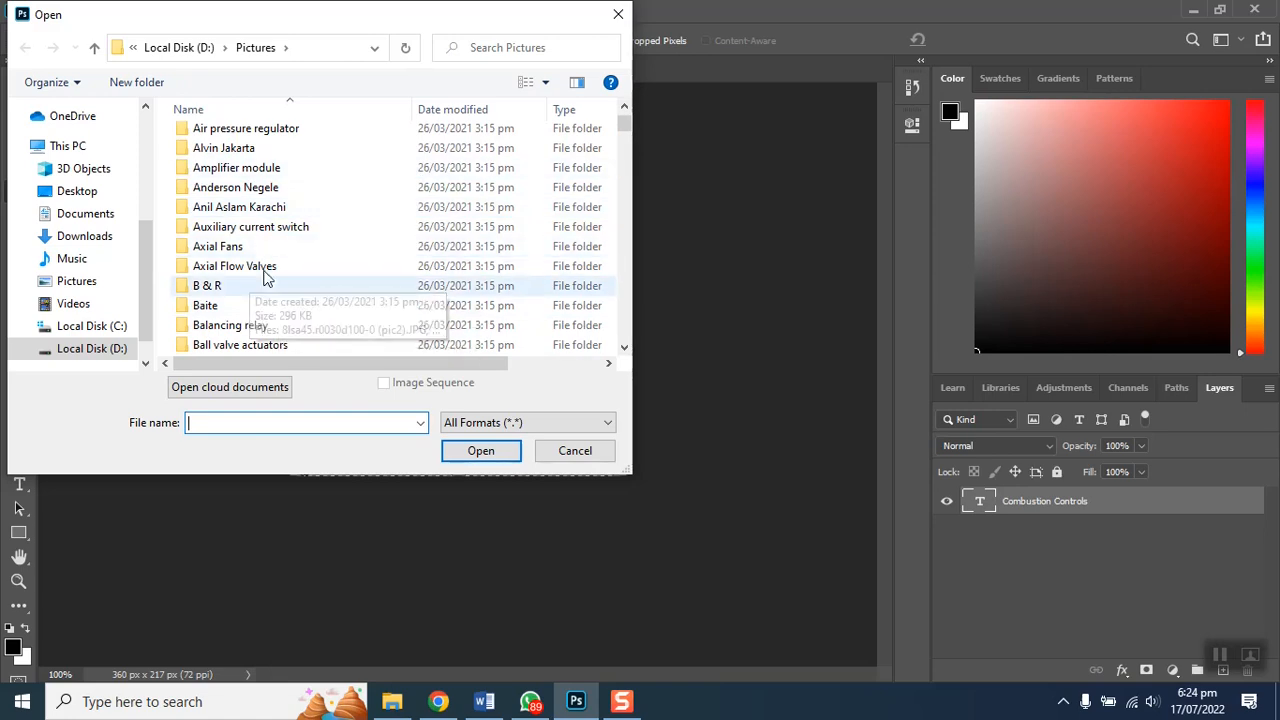
pyautogui.scroll(-1, 268, 268)
pyautogui.scroll(2, 240, 305)
pyautogui.scroll(-1, 240, 300)
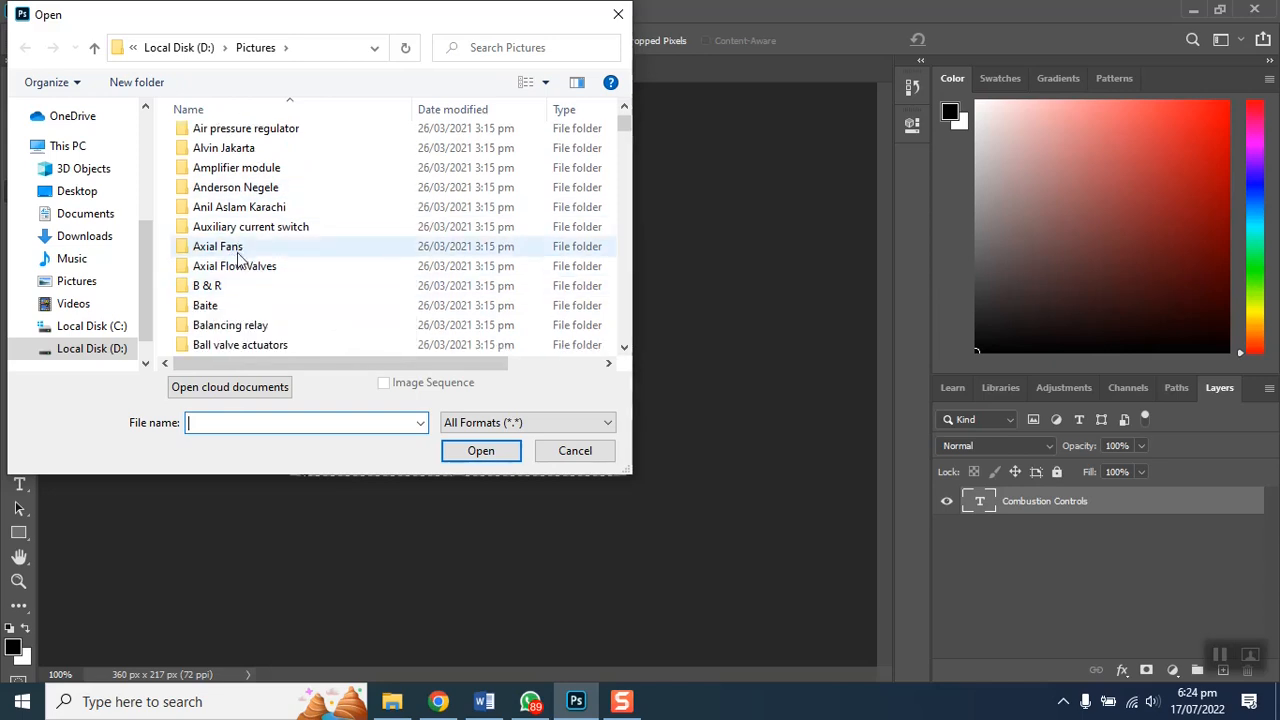
pyautogui.doubleClick(240, 250)
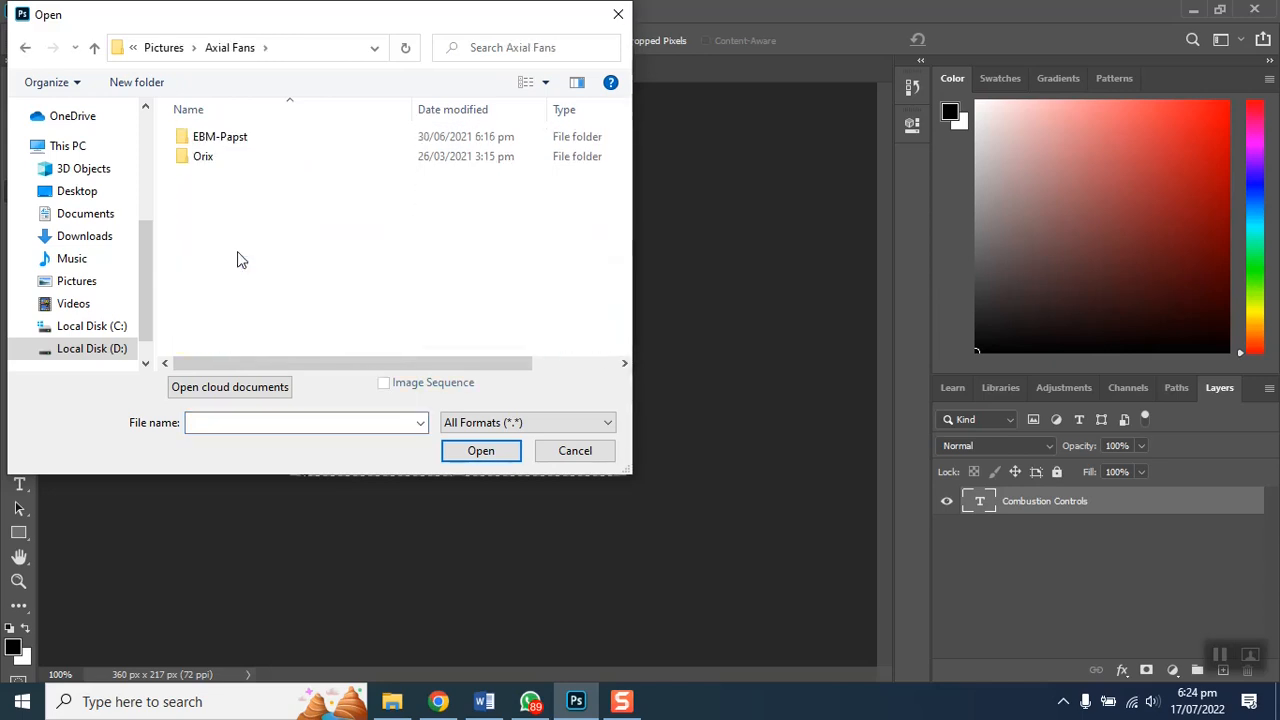
# Step: Open Hac7efbd05b694ed3bcfd4f660fbfdcdae.jpg from the 30.06.21 folder within EBM-Papst, W2S130-AA25-01 (7805ES)
pyautogui.click(240, 148)
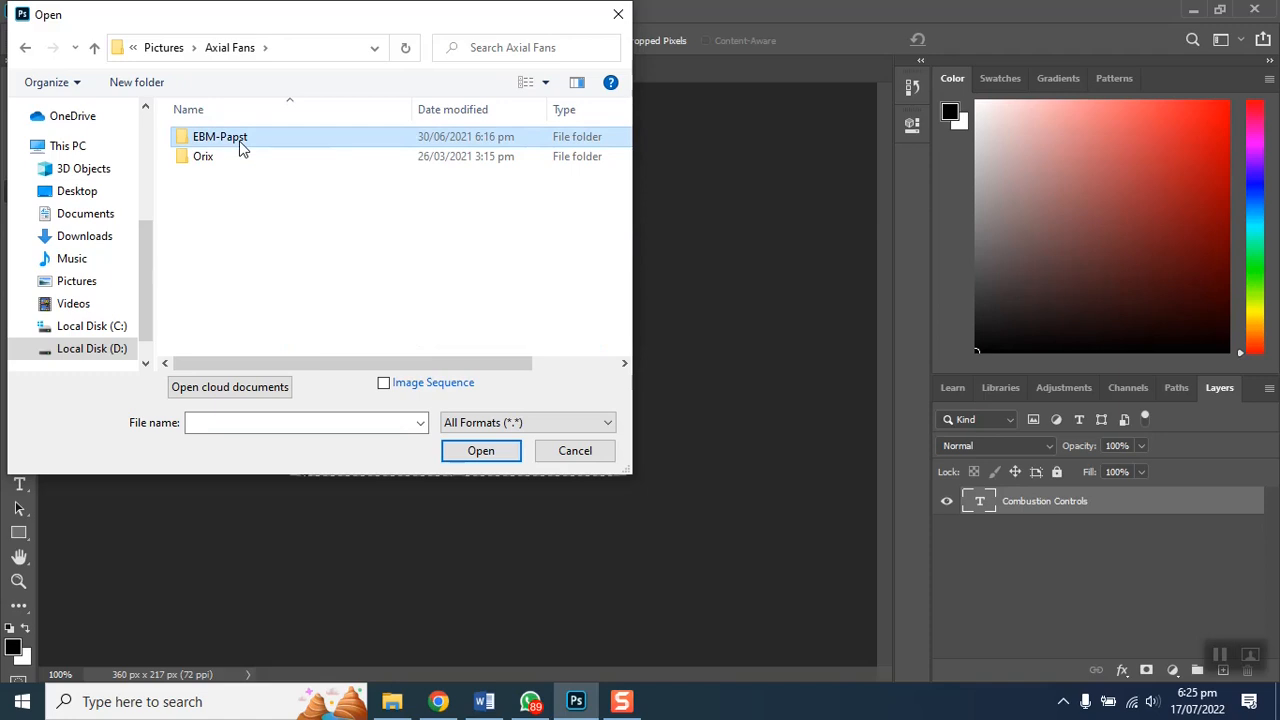
pyautogui.doubleClick(240, 148)
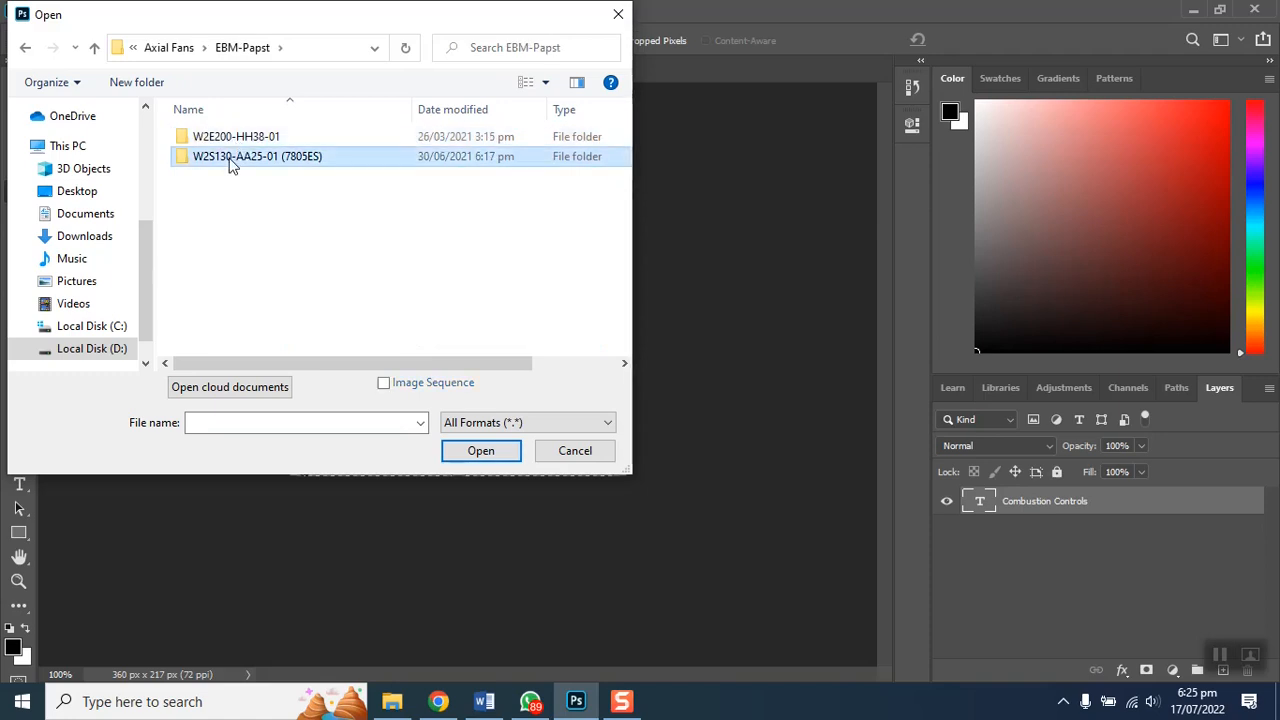
pyautogui.doubleClick(233, 160)
pyautogui.doubleClick(240, 150)
pyautogui.click(223, 151)
pyautogui.doubleClick(226, 151)
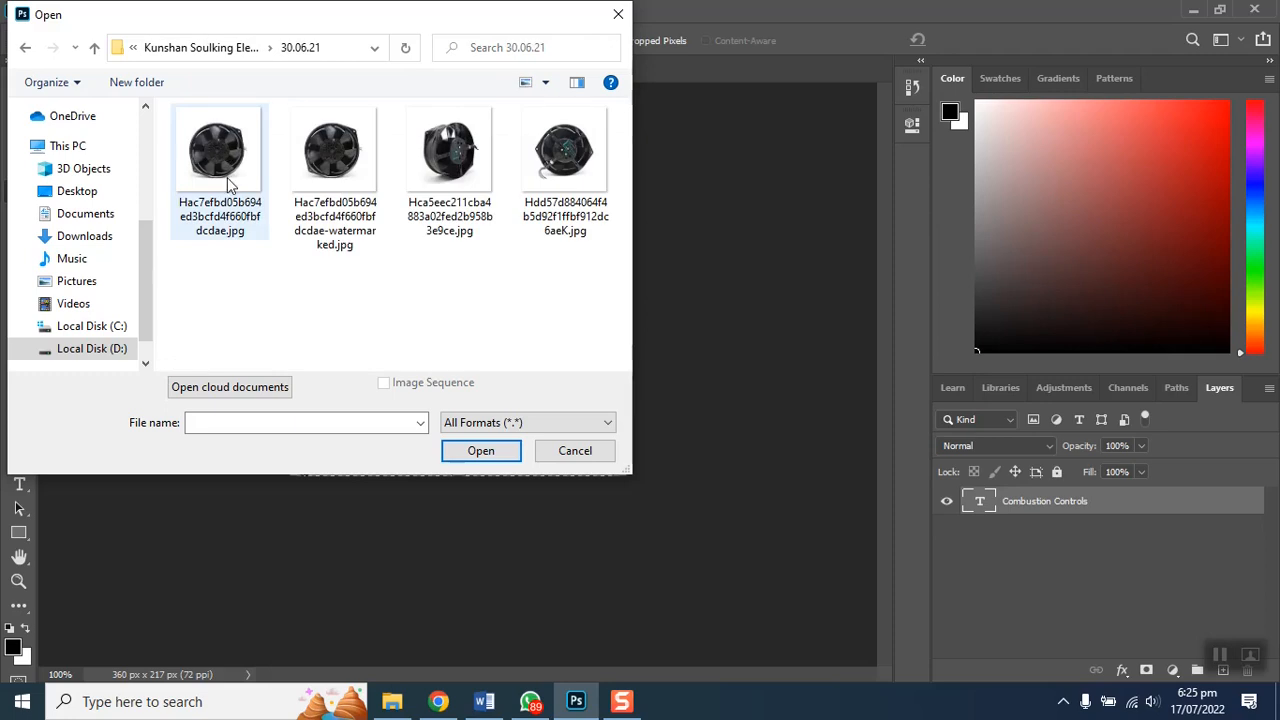
pyautogui.click(228, 185)
pyautogui.click(466, 452)
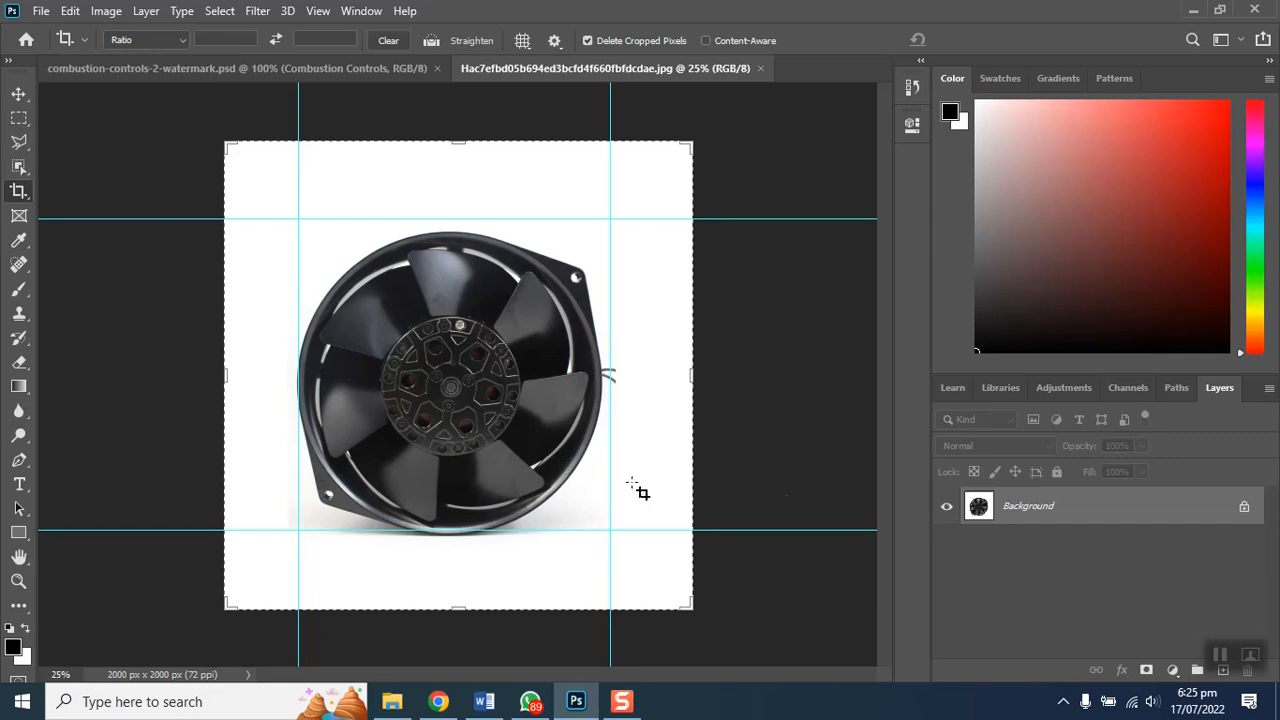
# Step: Add a new empty layer above the fan photo's Background layer
pyautogui.click(953, 390)
pyautogui.click(1206, 391)
pyautogui.moveTo(1186, 387); pyautogui.dragTo(945, 261)
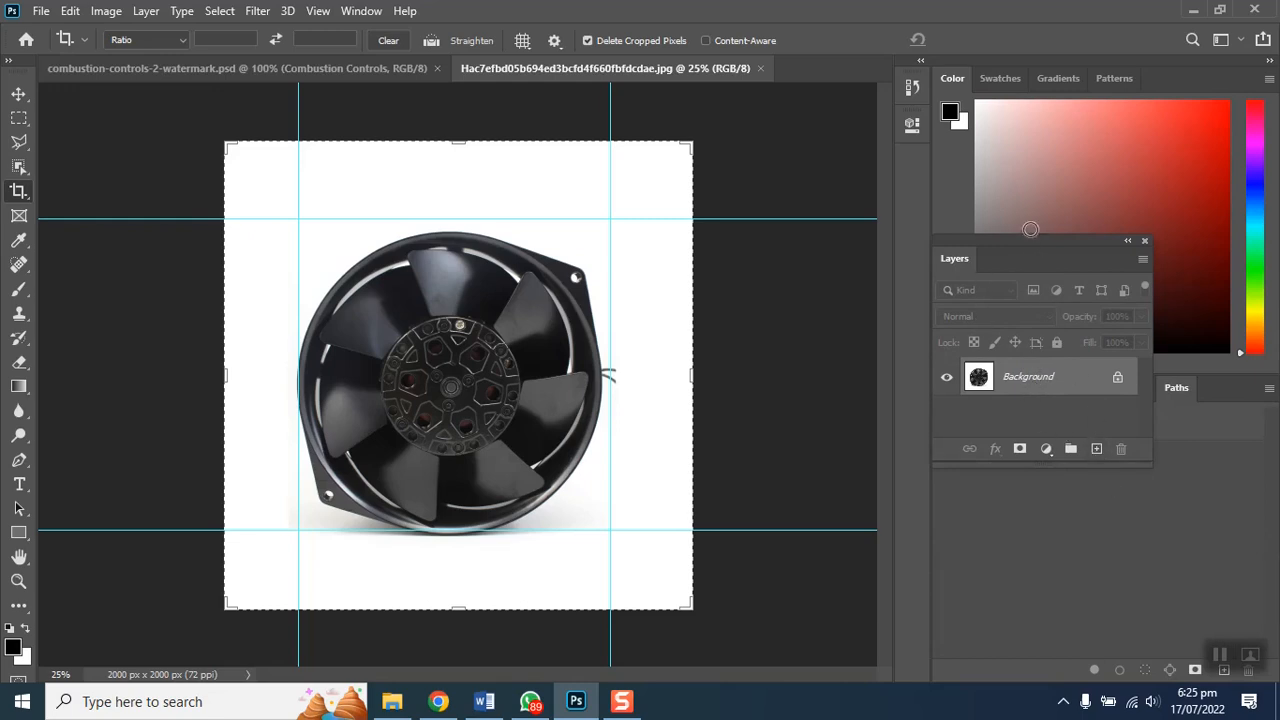
pyautogui.click(1097, 450)
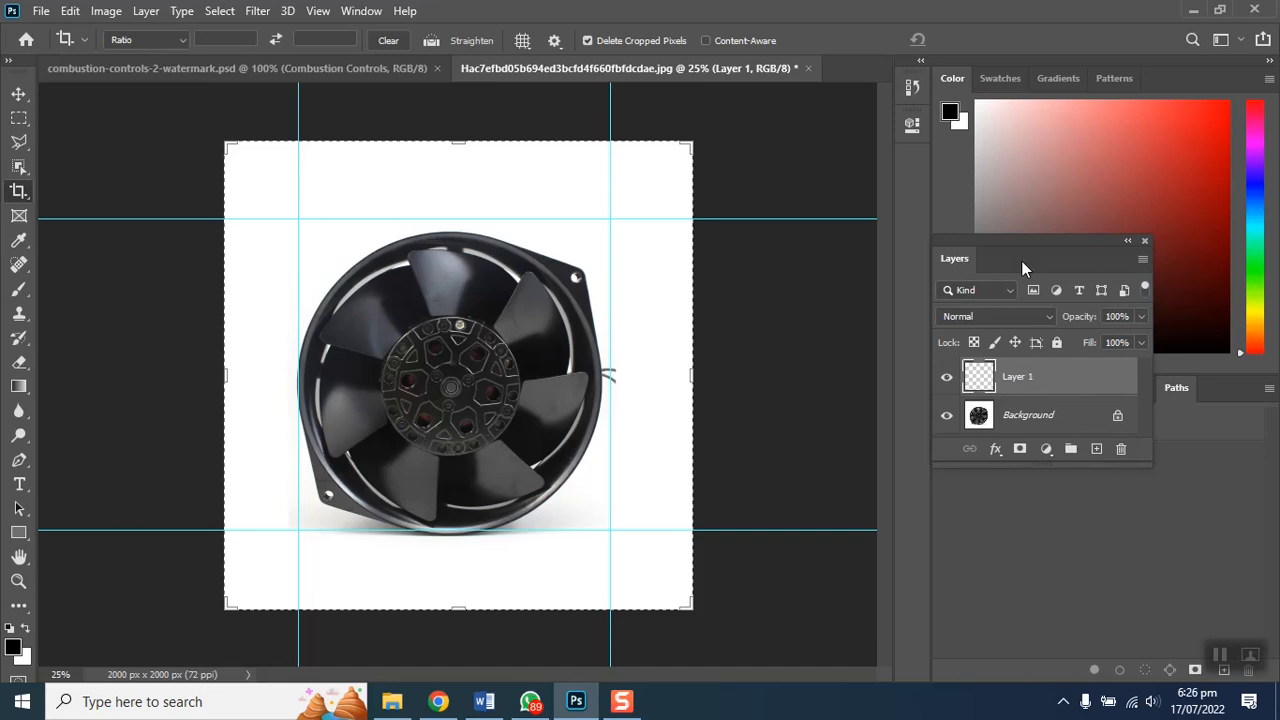
pyautogui.moveTo(959, 263); pyautogui.dragTo(1134, 399)
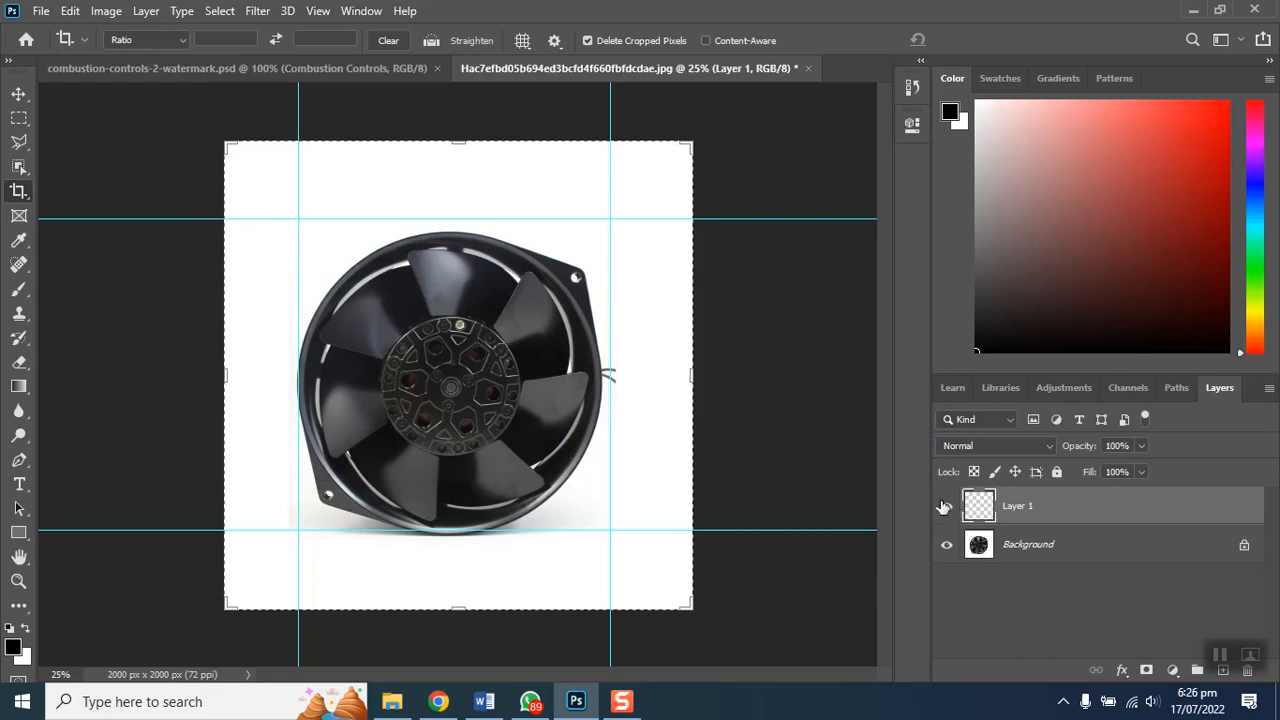
# Step: Fill Layer 1 with a pattern, using the last custom pattern in the list, the newly defined Combustion Controls 2
pyautogui.click(70, 12)
pyautogui.click(143, 296)
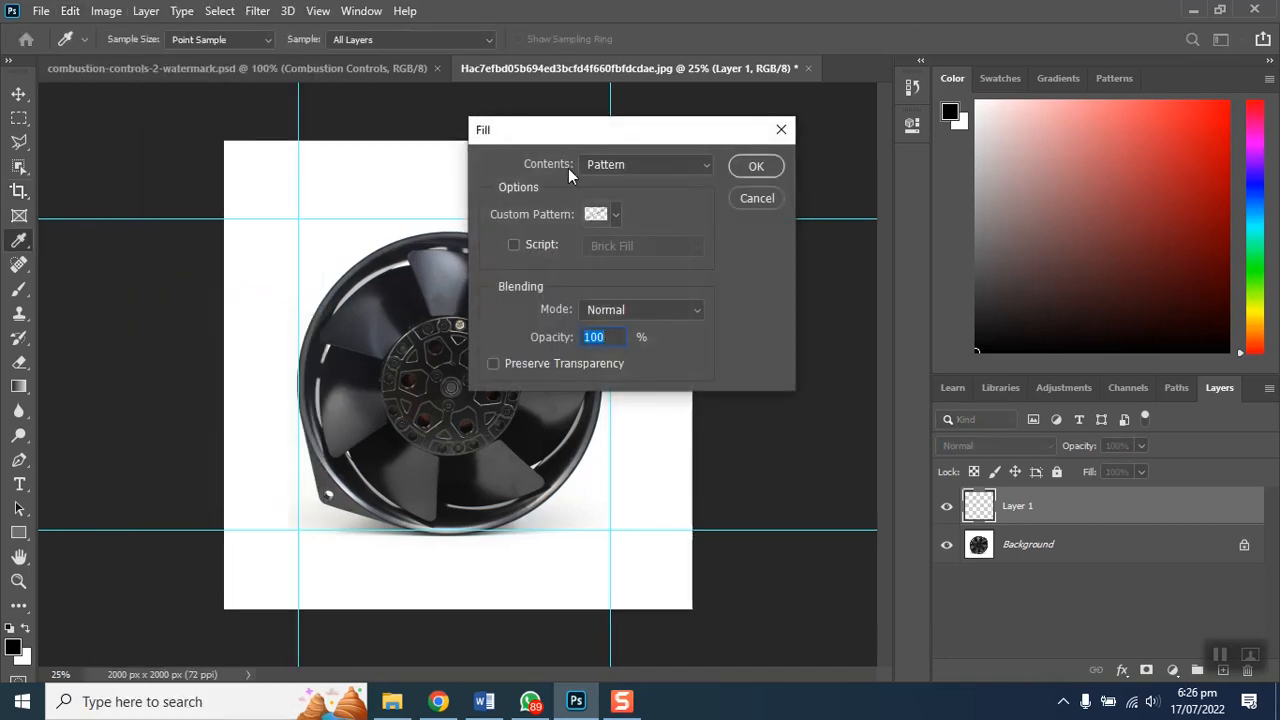
pyautogui.click(636, 166)
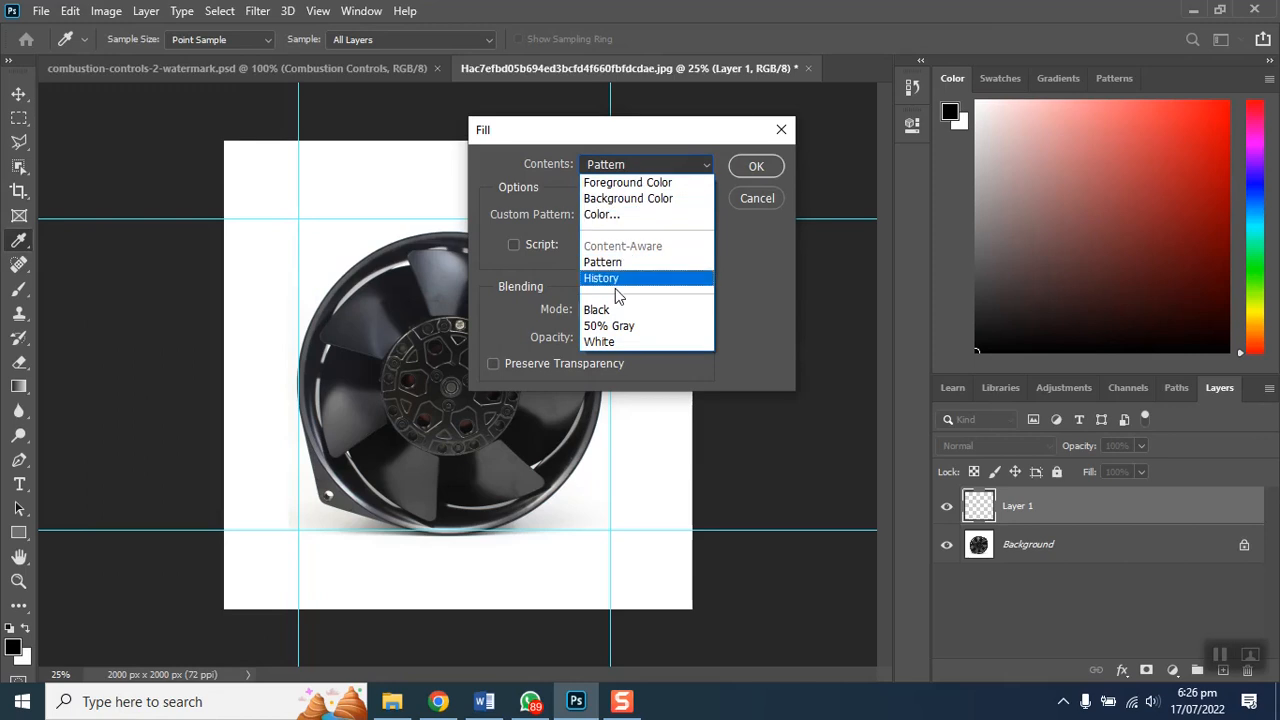
pyautogui.click(612, 253)
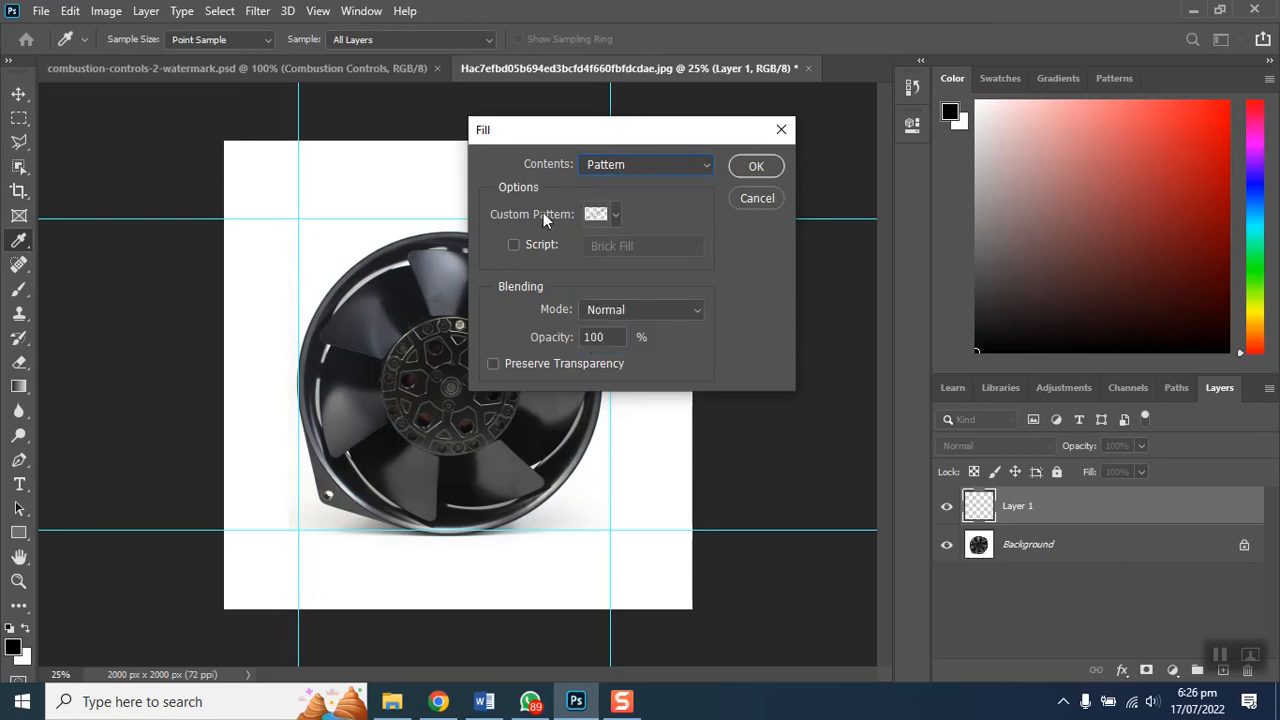
pyautogui.click(619, 216)
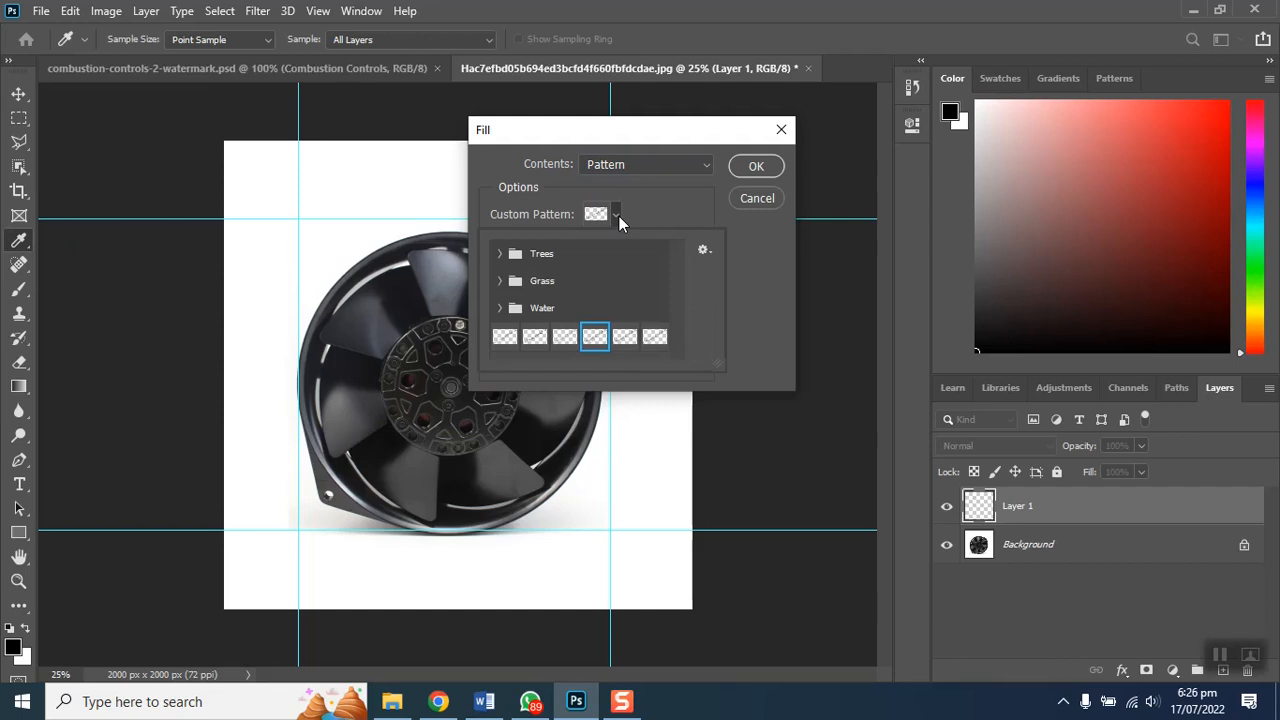
pyautogui.click(656, 338)
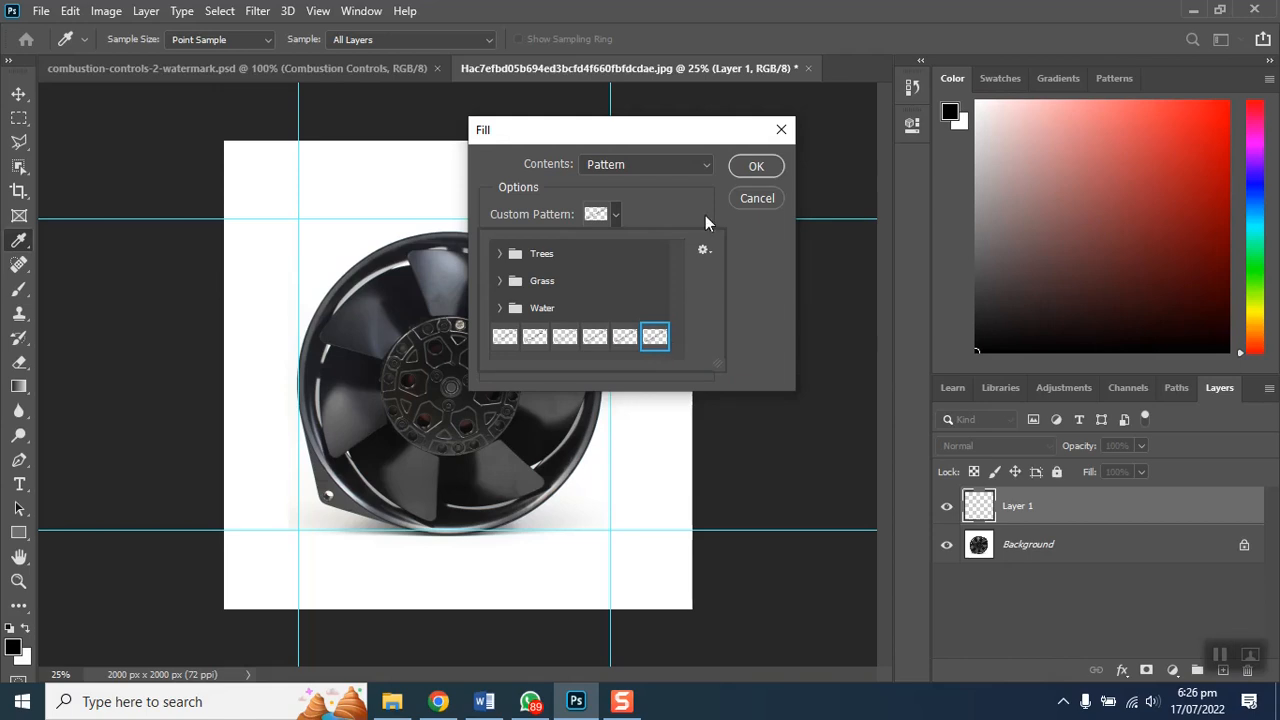
pyautogui.click(756, 169)
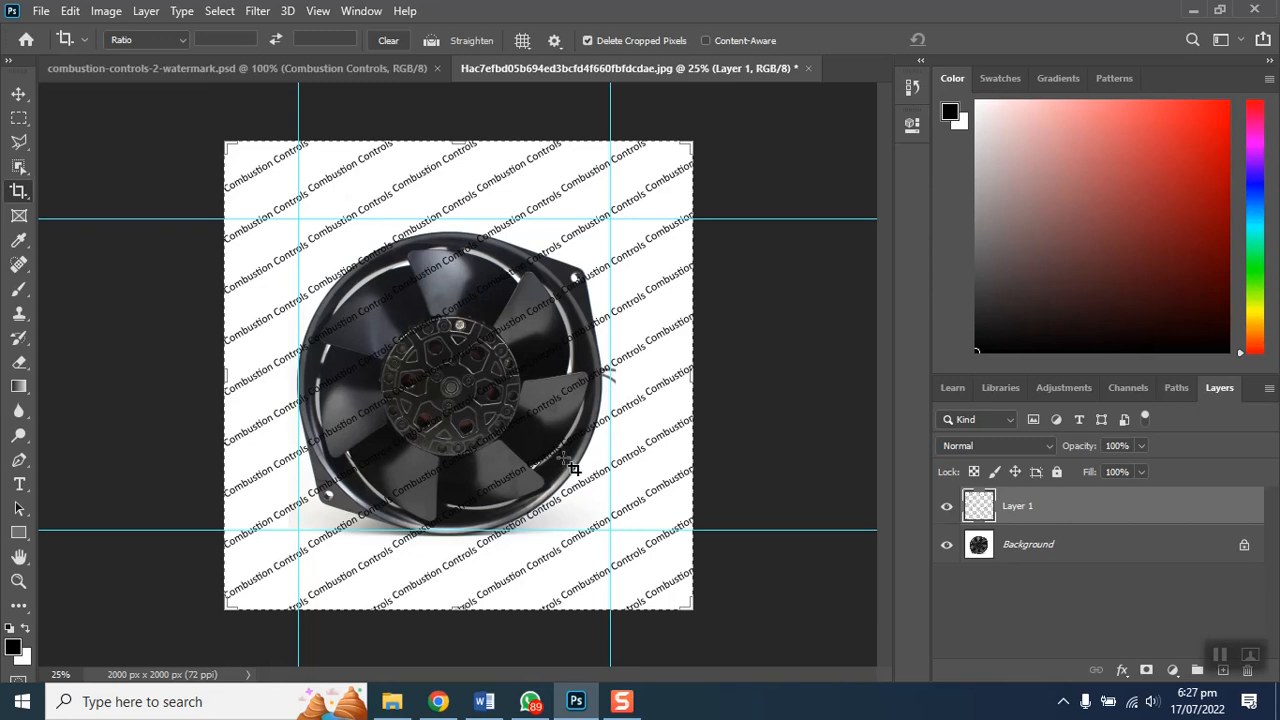
# Step: Set the watermark layer's blend mode to Overlay and its opacity to 50%
pyautogui.click(1020, 445)
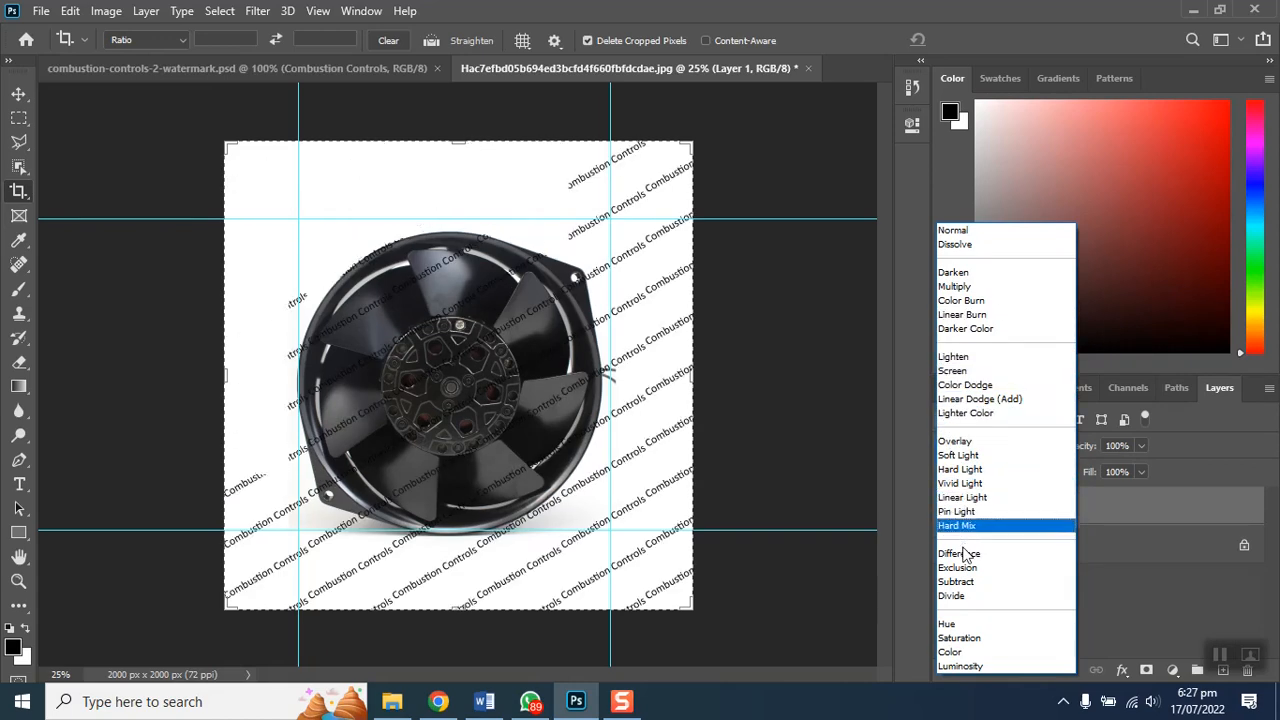
pyautogui.click(955, 441)
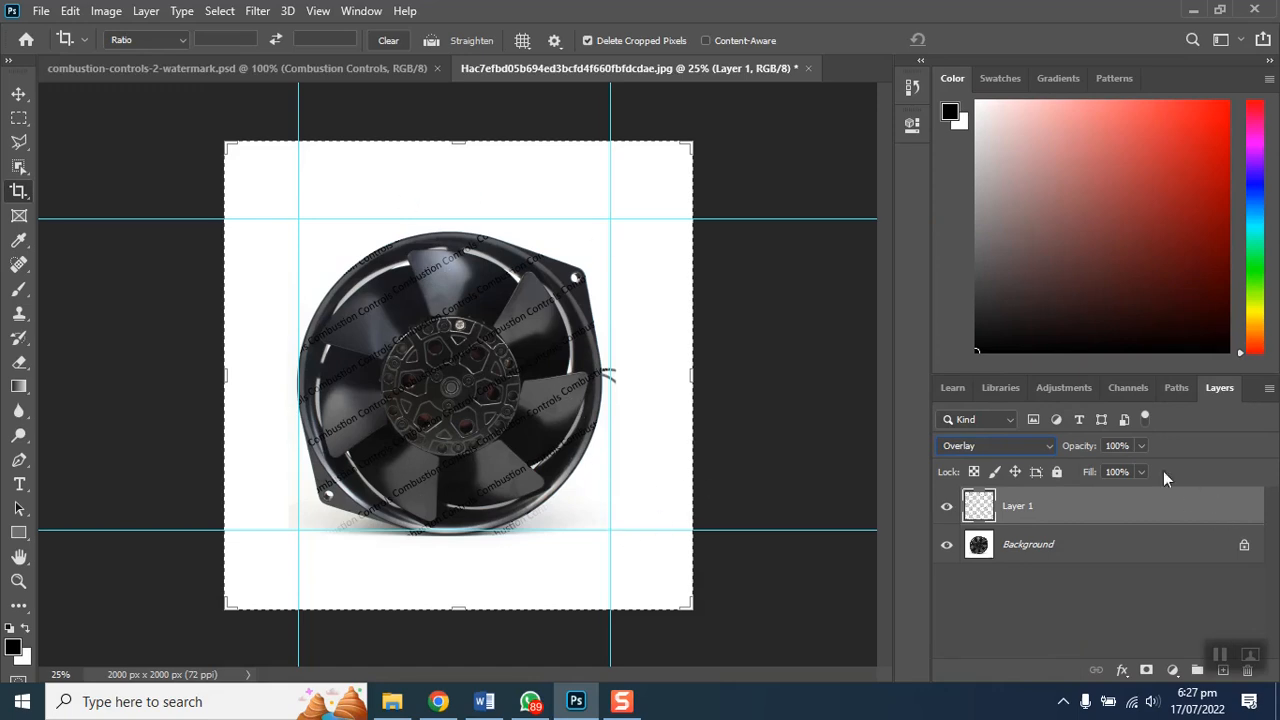
pyautogui.click(1124, 447)
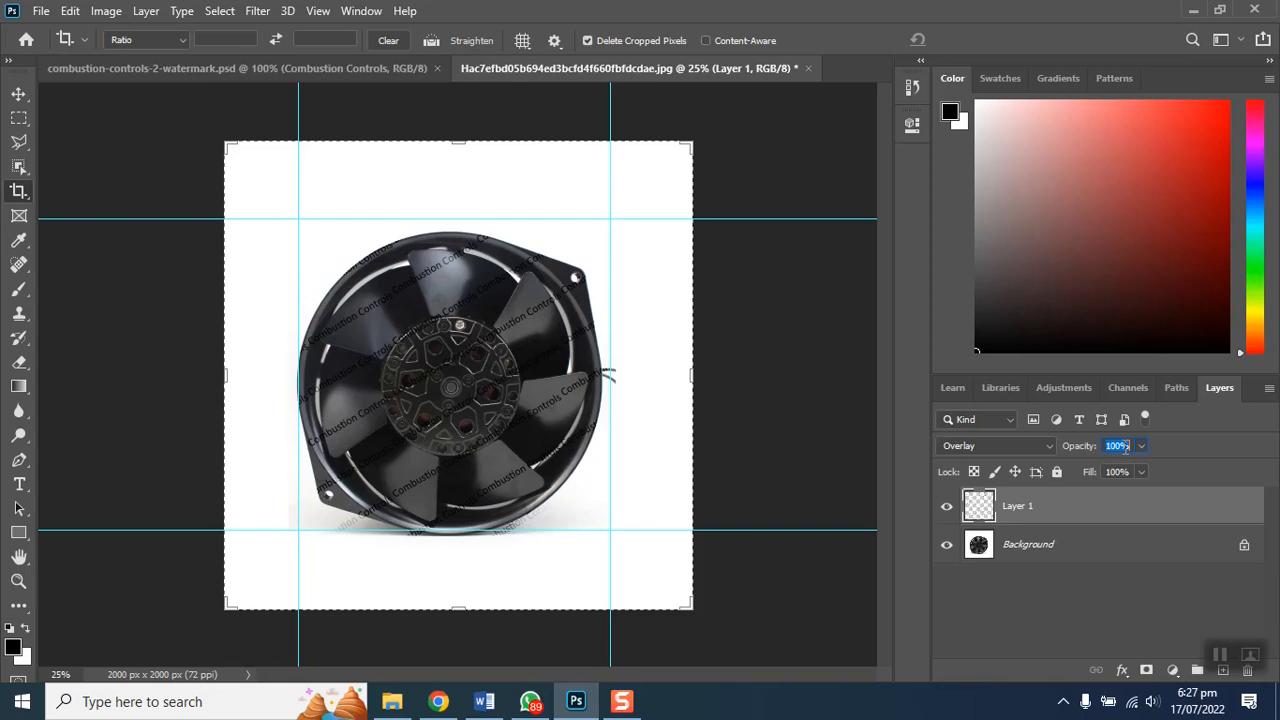
pyautogui.write('50')
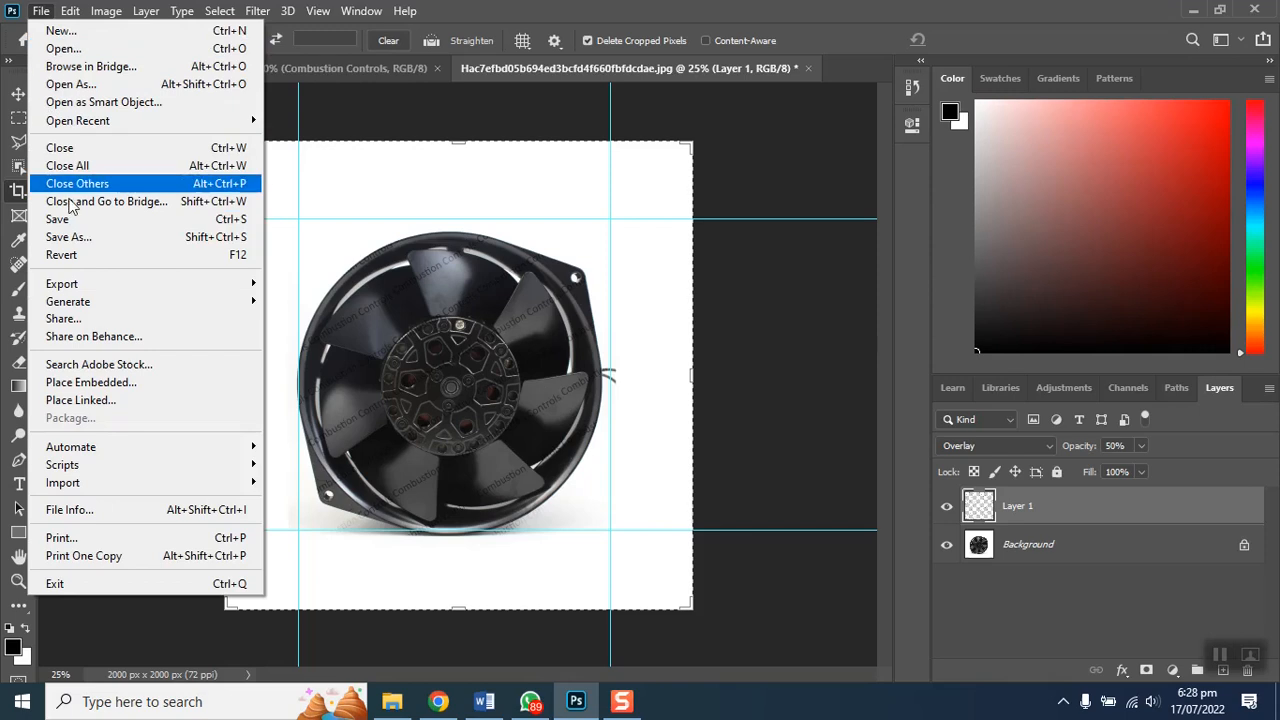
# Step: Save the watermarked photo on the computer as a JPEG named Hac7efbd05b694ed3bcfd4f660fbfdcdae-watermark-2.jpg in the 30.06.21 folder
pyautogui.click(78, 222)
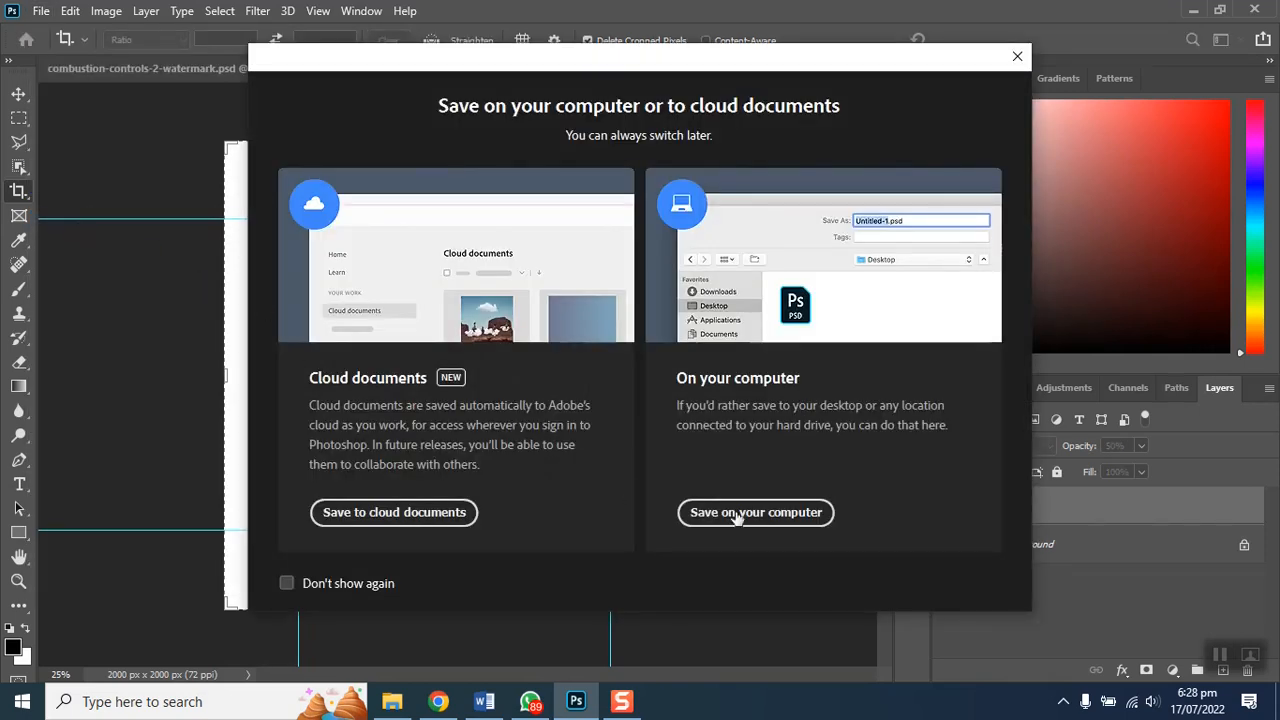
pyautogui.click(769, 514)
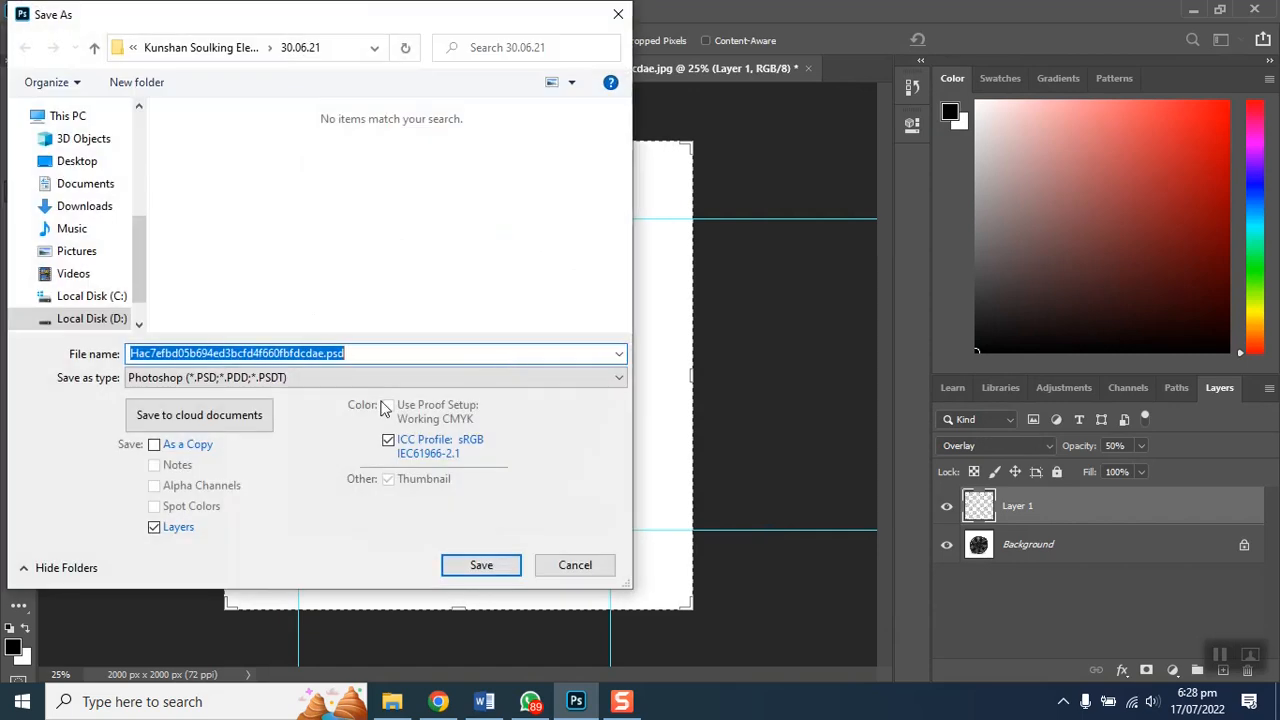
pyautogui.click(322, 378)
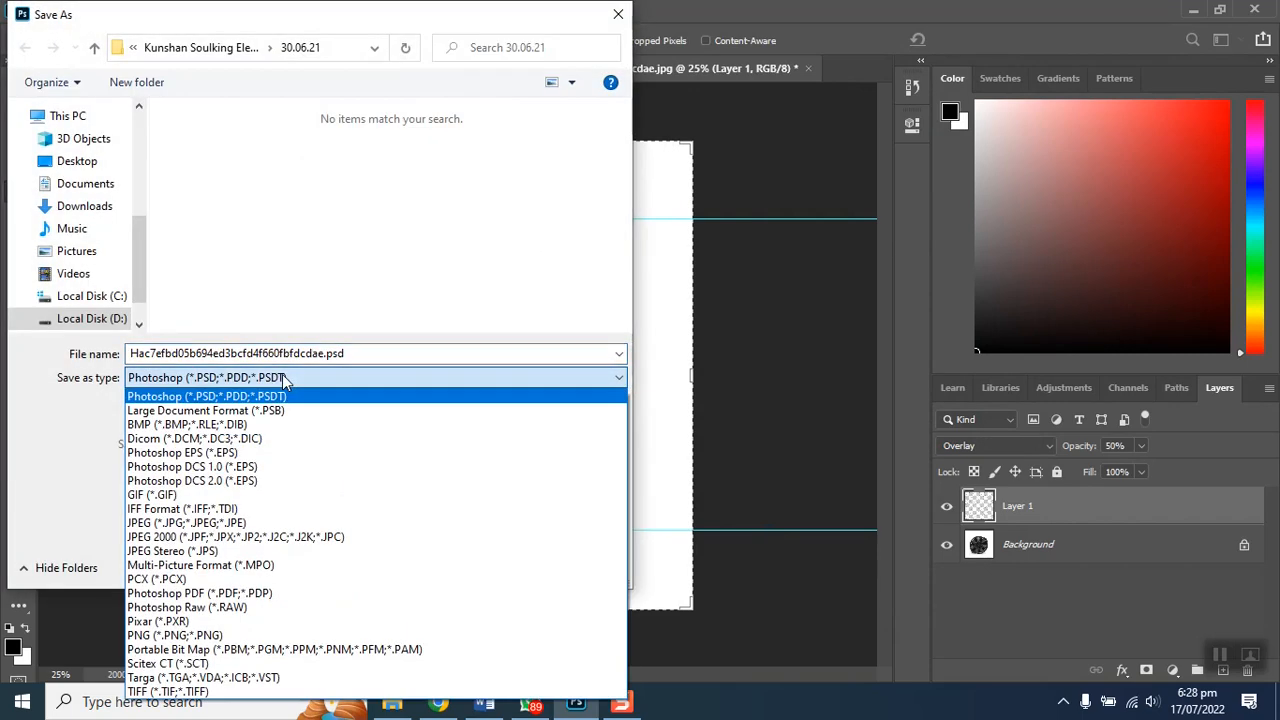
pyautogui.click(190, 528)
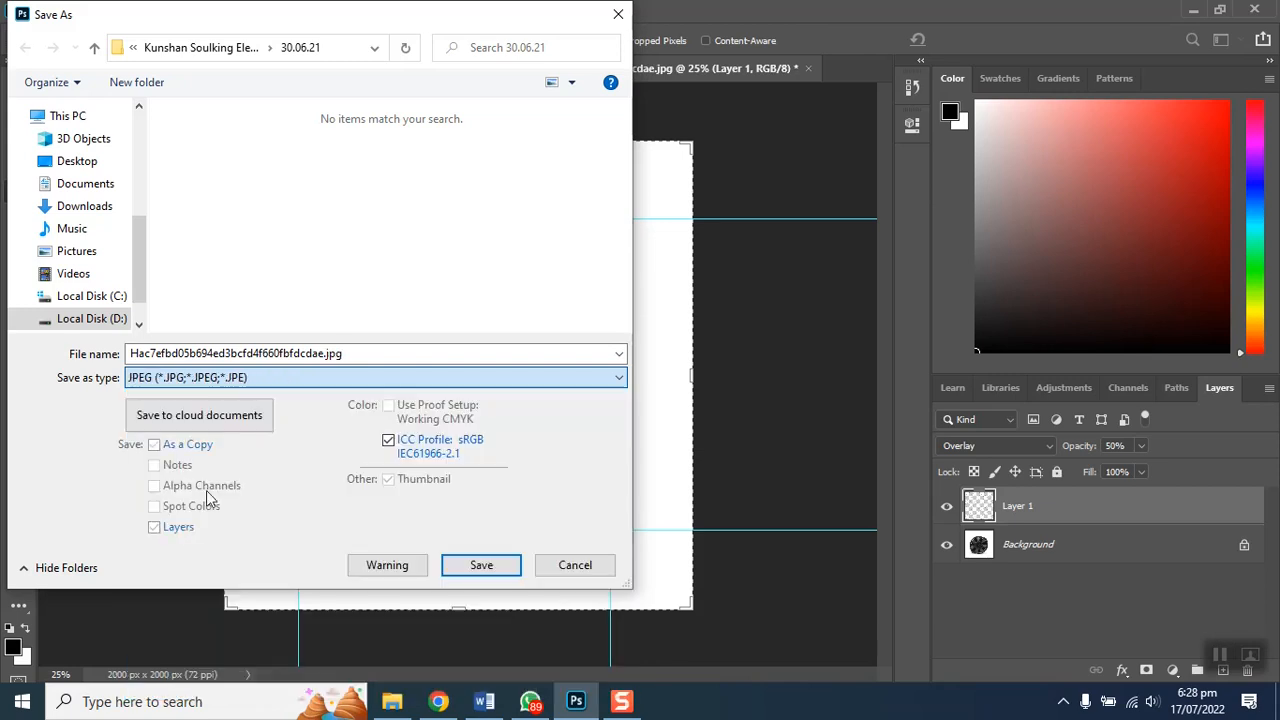
pyautogui.click(324, 359)
pyautogui.click(325, 356)
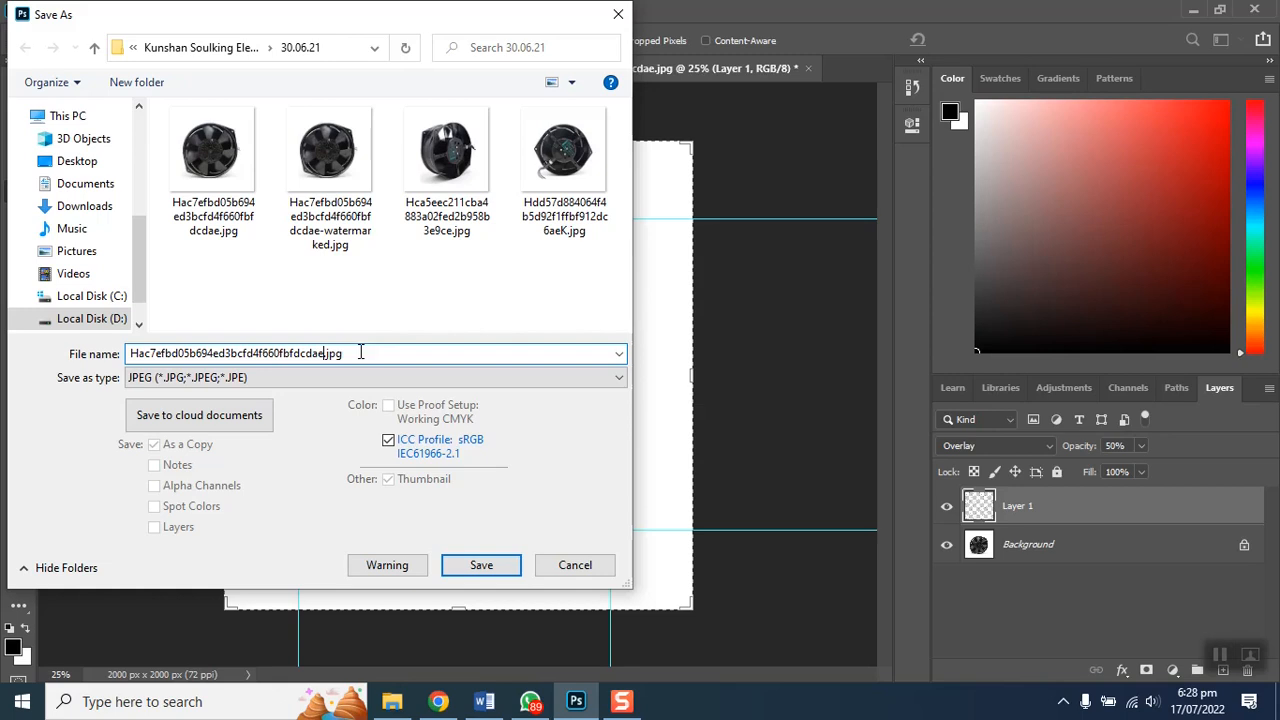
pyautogui.write('-watermark-2')
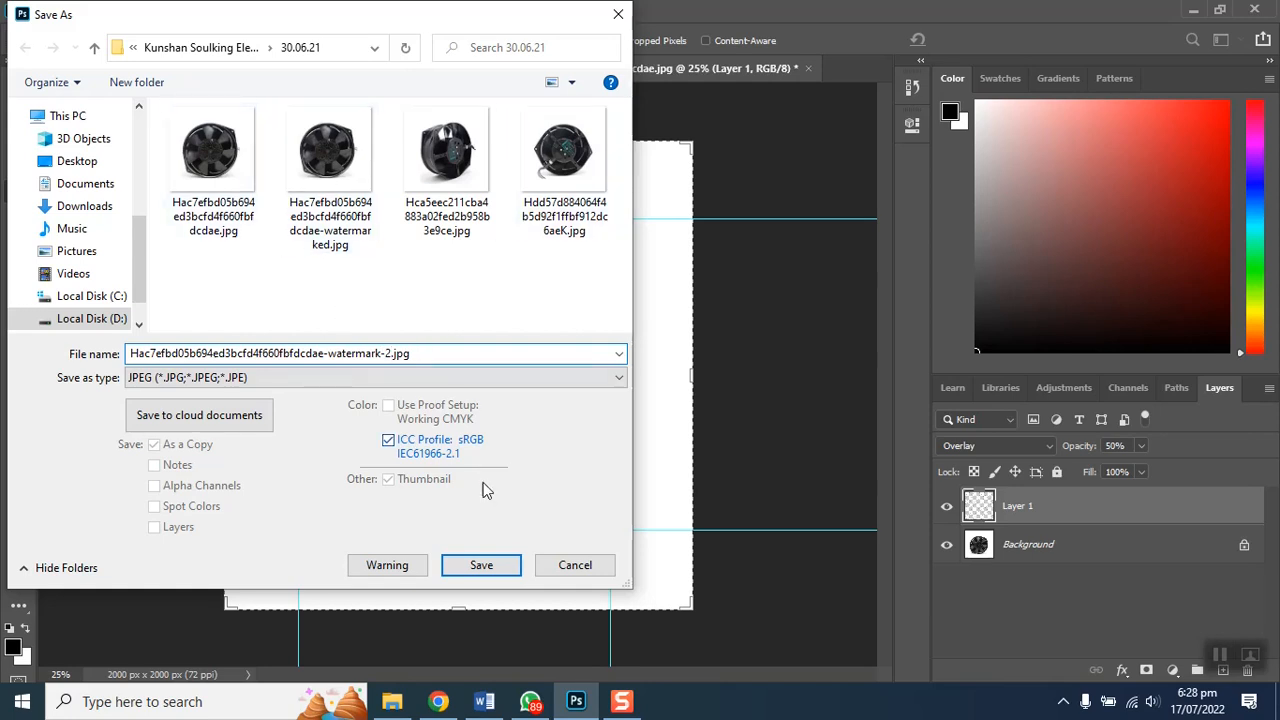
pyautogui.click(478, 565)
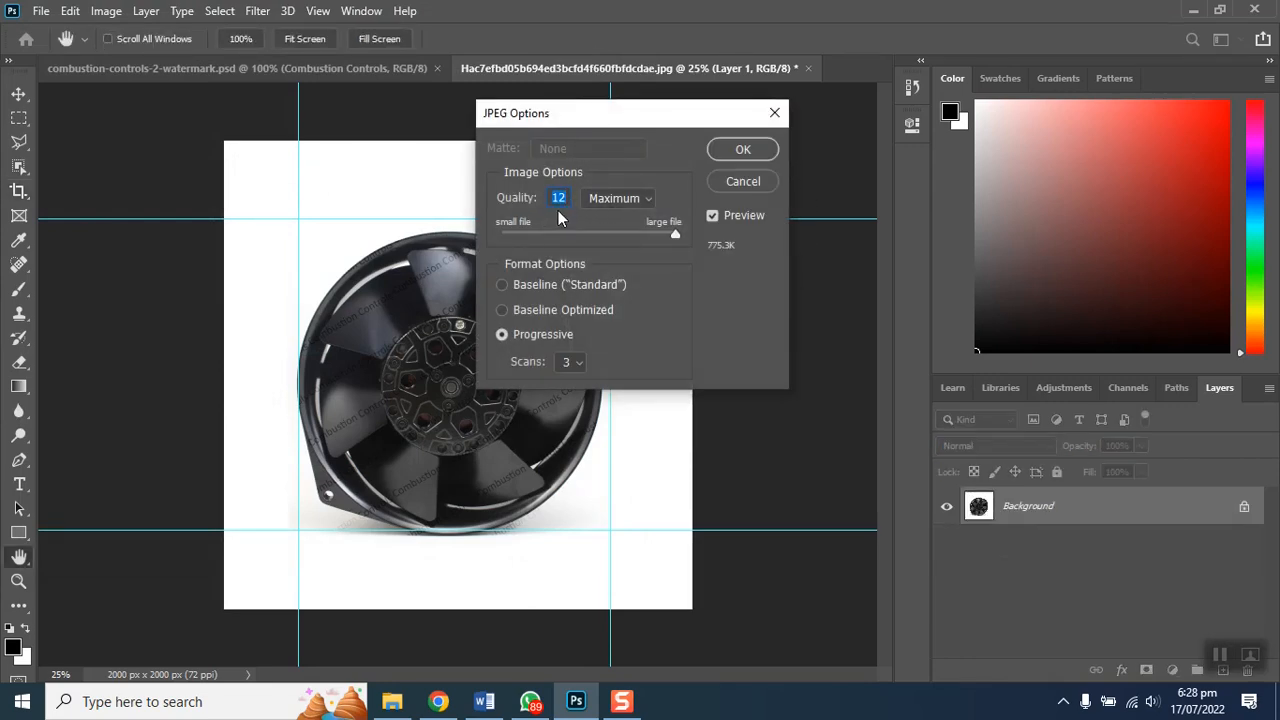
# Step: Try the High JPEG quality to compare its file size, and return the quality to 12 (Maximum)
pyautogui.click(614, 200)
pyautogui.click(627, 205)
pyautogui.click(627, 205)
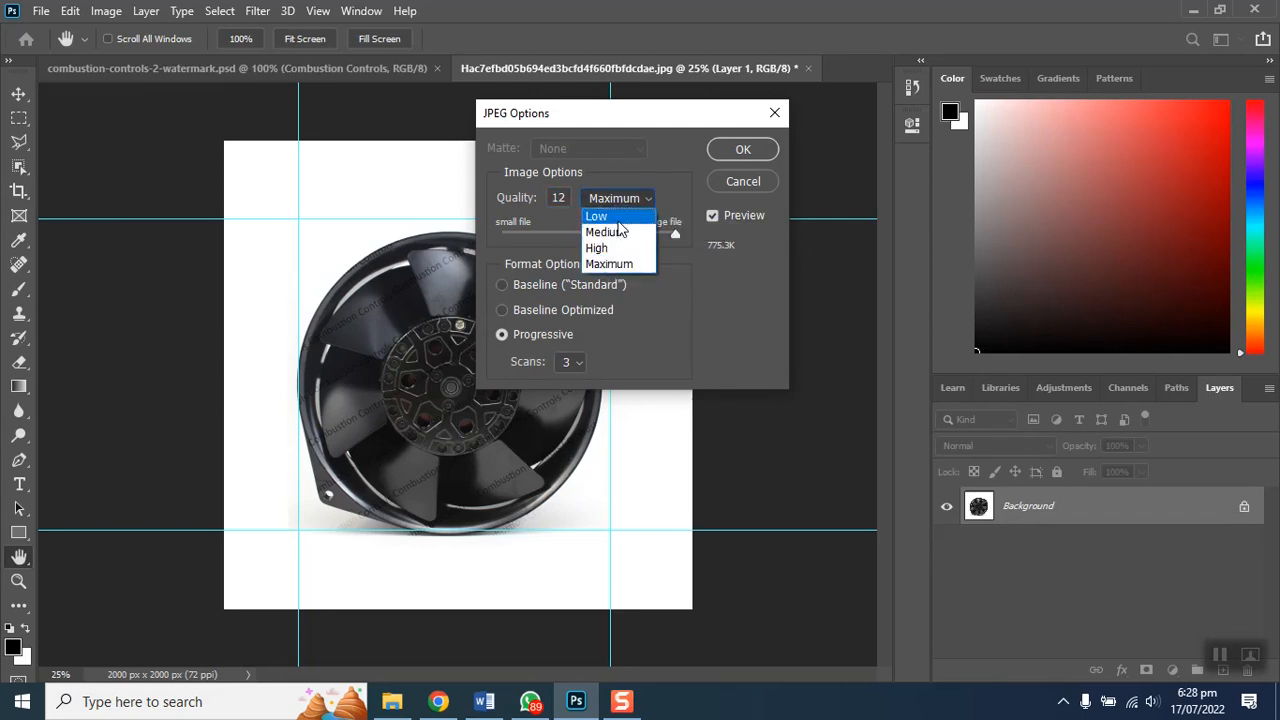
pyautogui.click(609, 250)
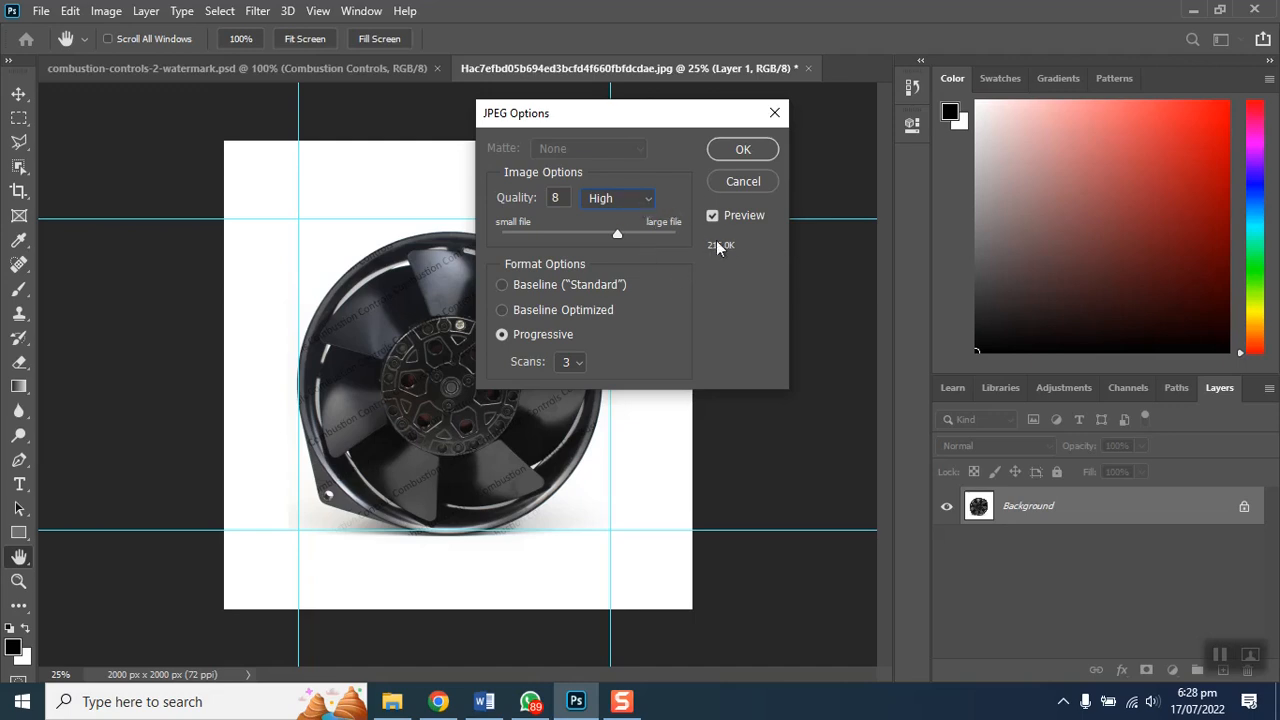
pyautogui.click(631, 203)
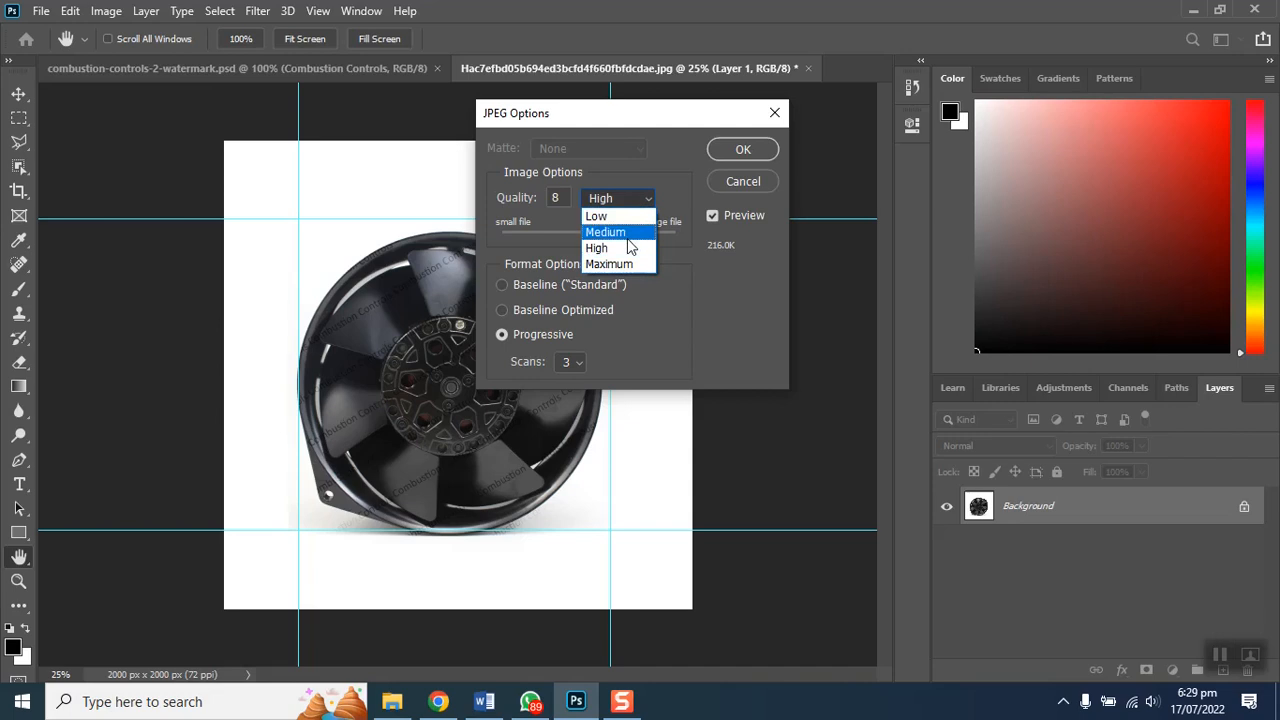
pyautogui.click(629, 264)
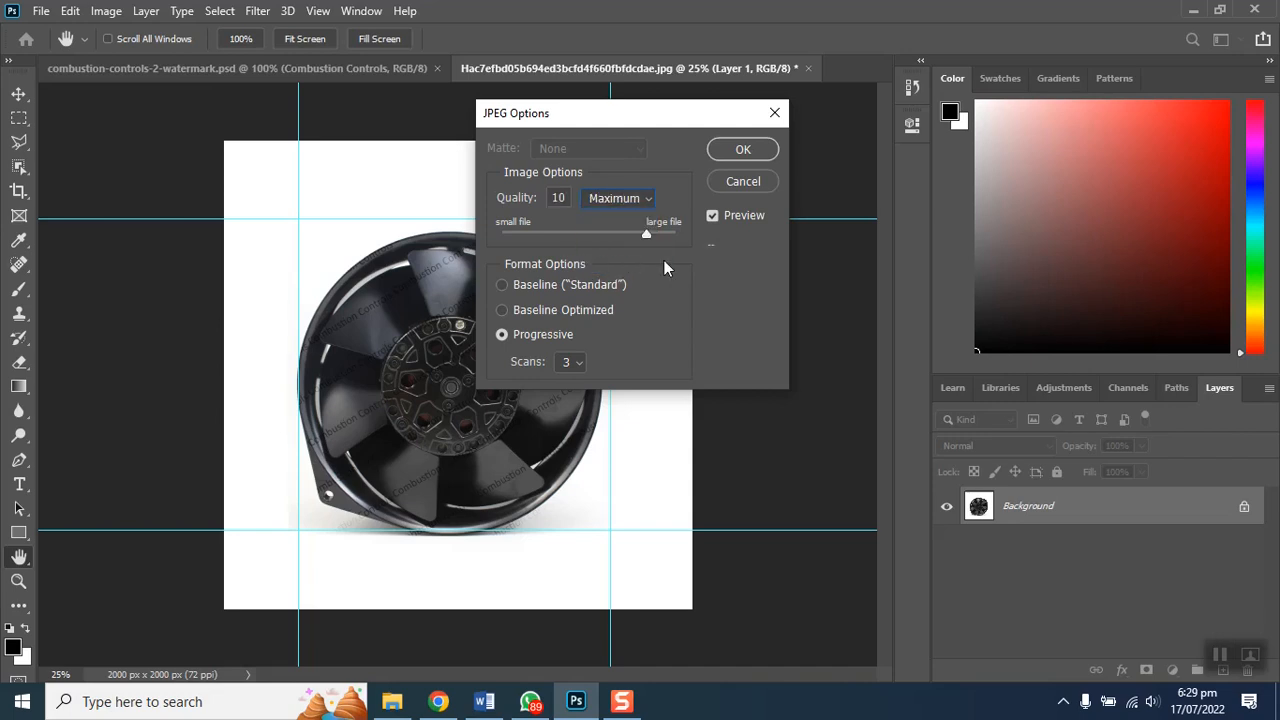
pyautogui.doubleClick(566, 197)
pyautogui.write('12')
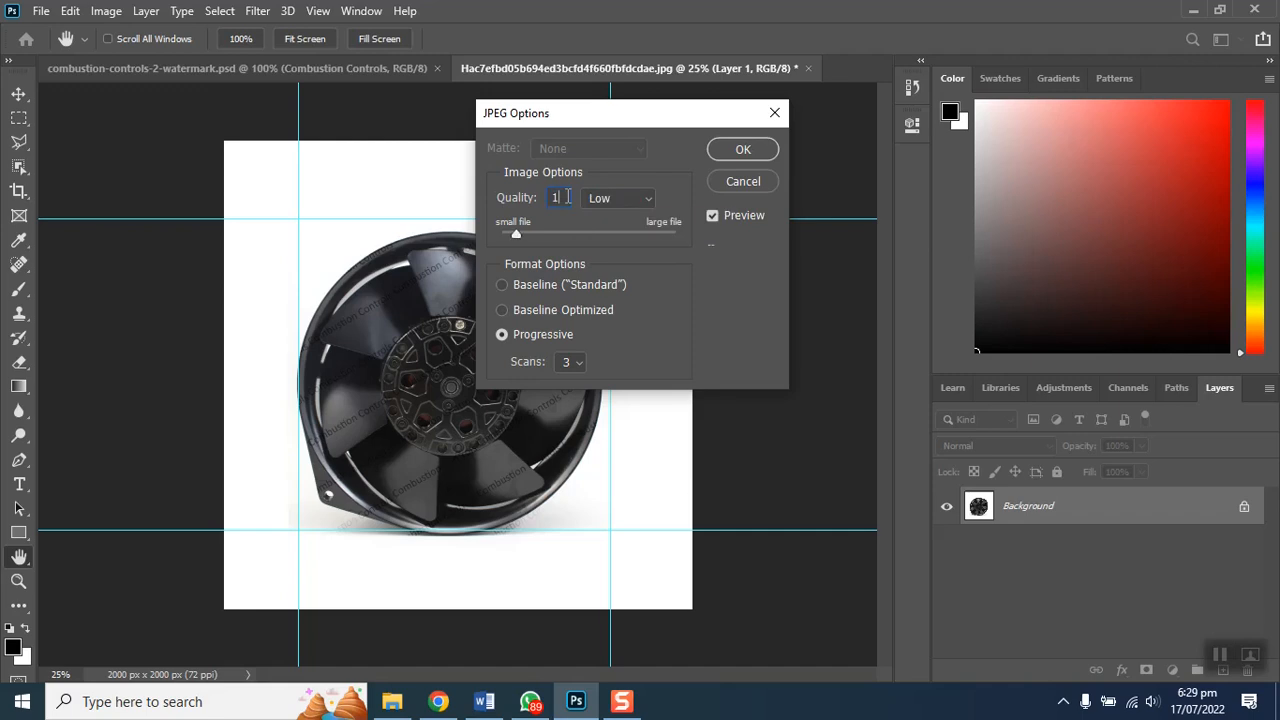
# Step: Set the JPEG quality to High and complete the save
pyautogui.click(632, 199)
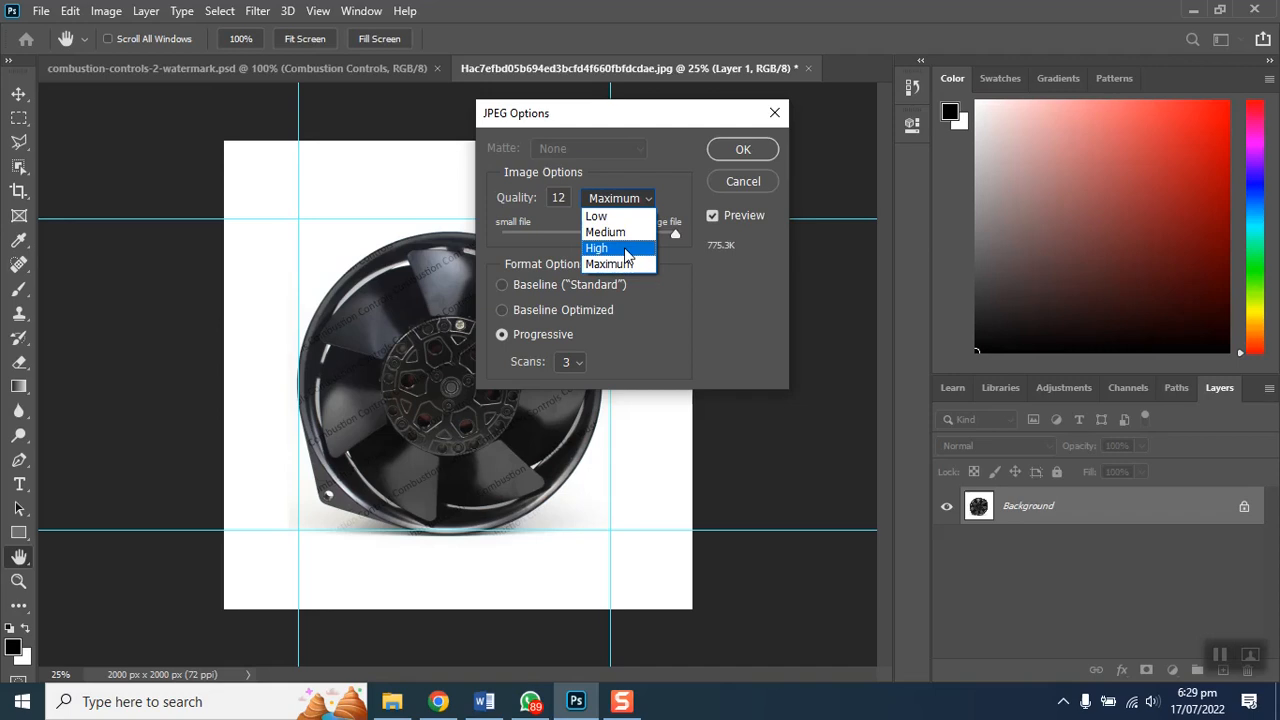
pyautogui.click(628, 250)
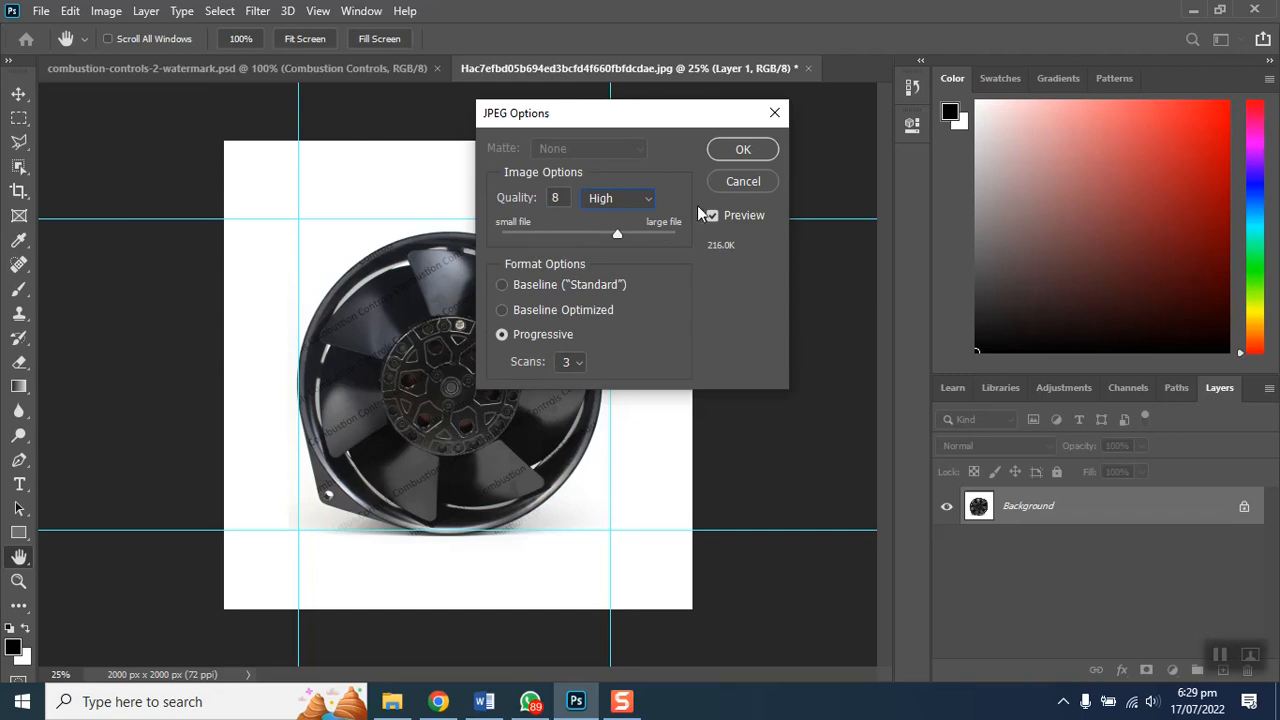
pyautogui.click(743, 150)
# Step: Close the layered fan photo document without saving its changes
pyautogui.press('c')
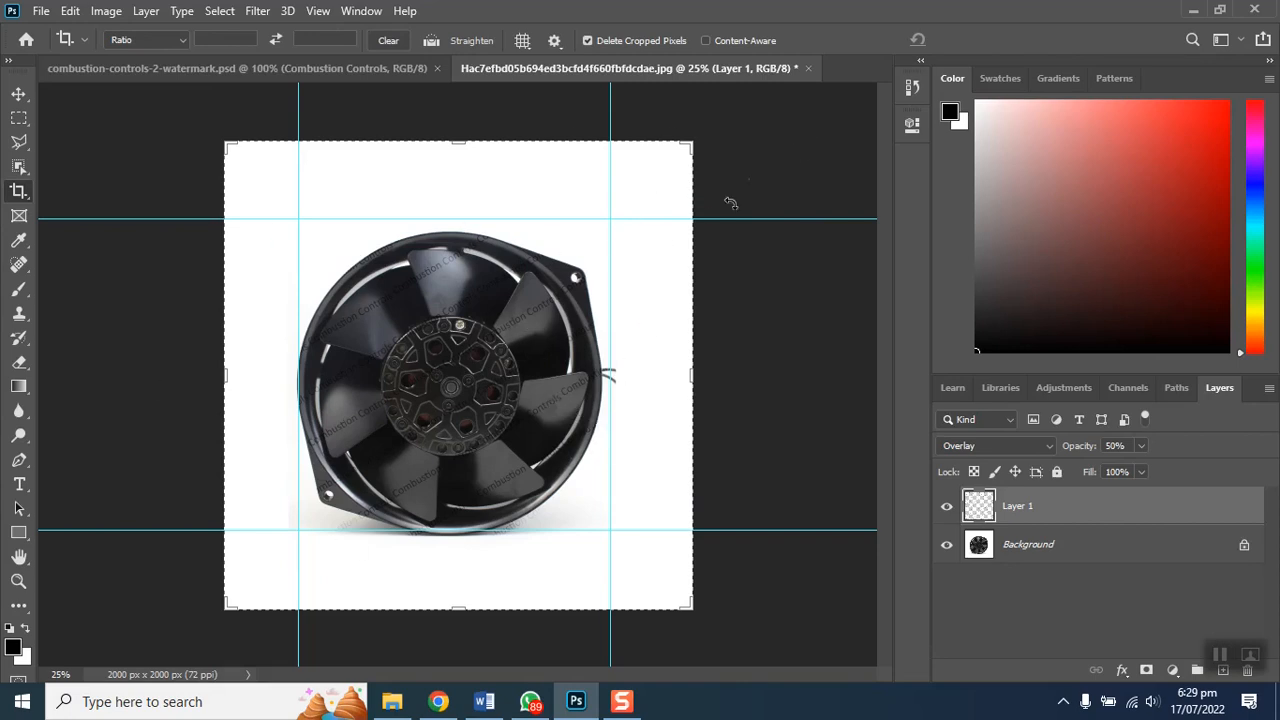
pyautogui.click(807, 67)
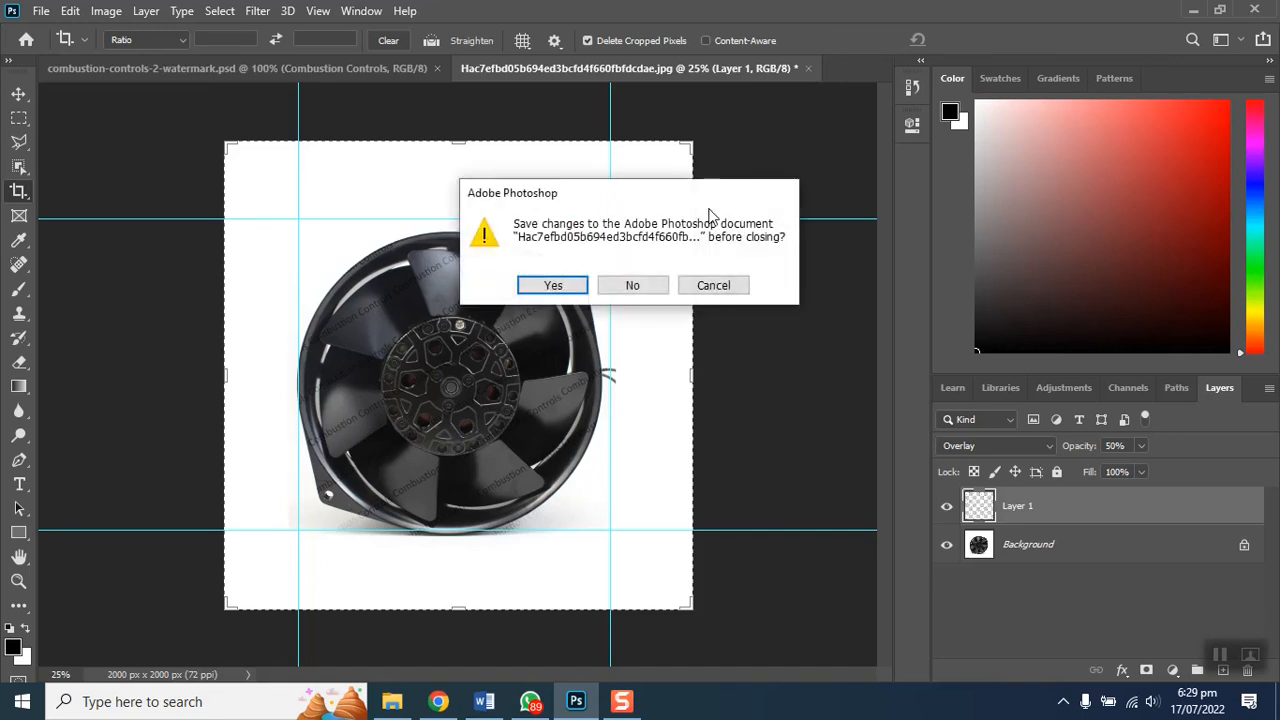
pyautogui.click(633, 286)
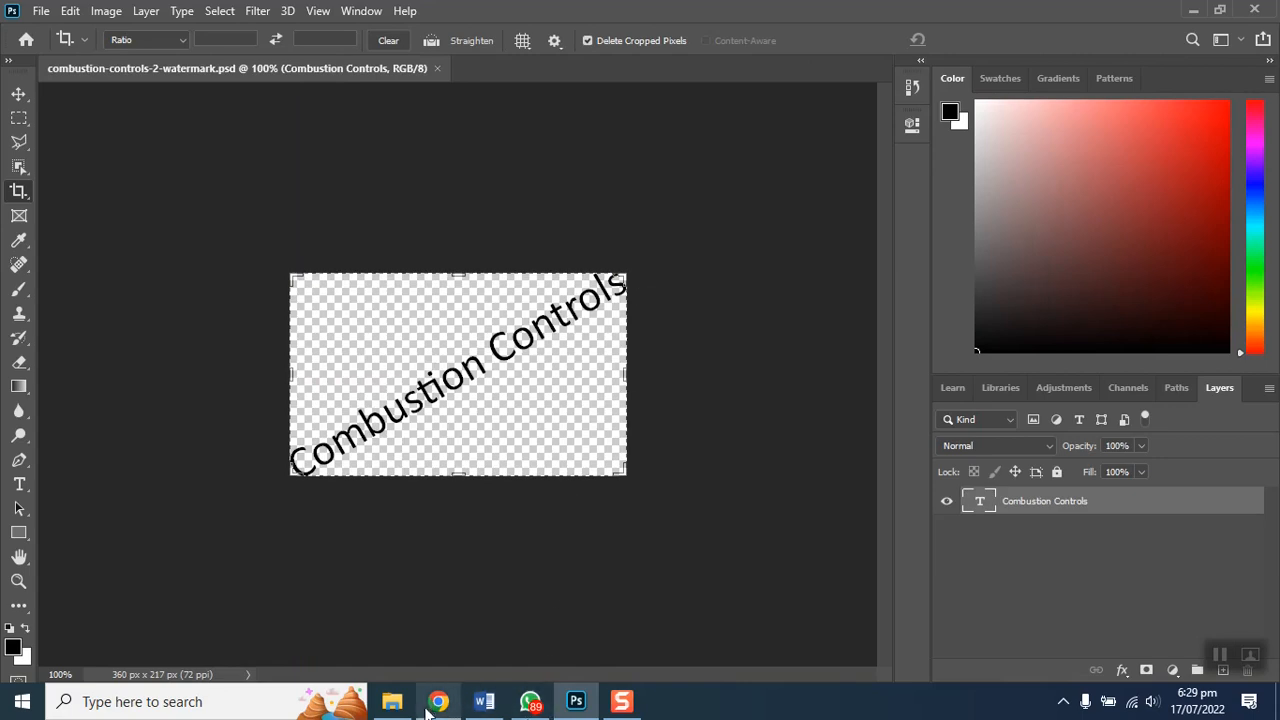
# Step: In File Explorer, browse from Local Disk (D:) through Pictures, Axial Fans, EBM-Papst and W2S130-AA25-01 (7805ES) to the supplier's 30.06.21 folder
pyautogui.click(392, 701)
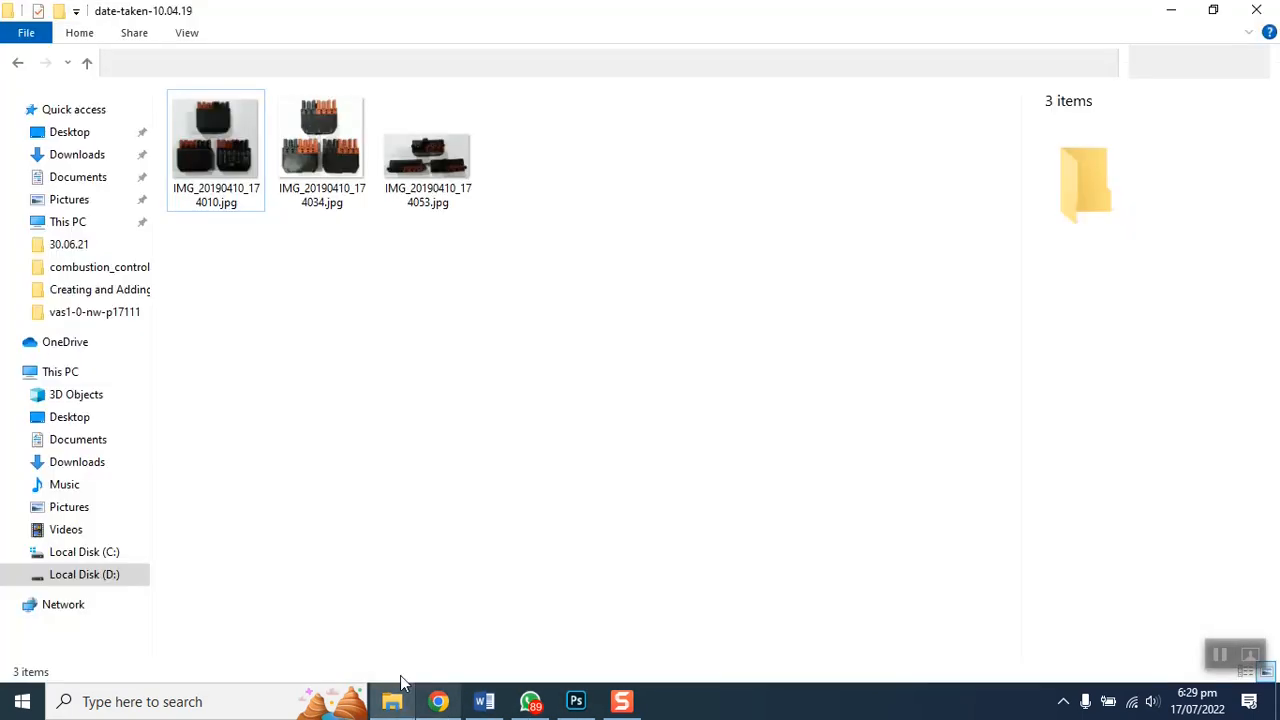
pyautogui.click(93, 576)
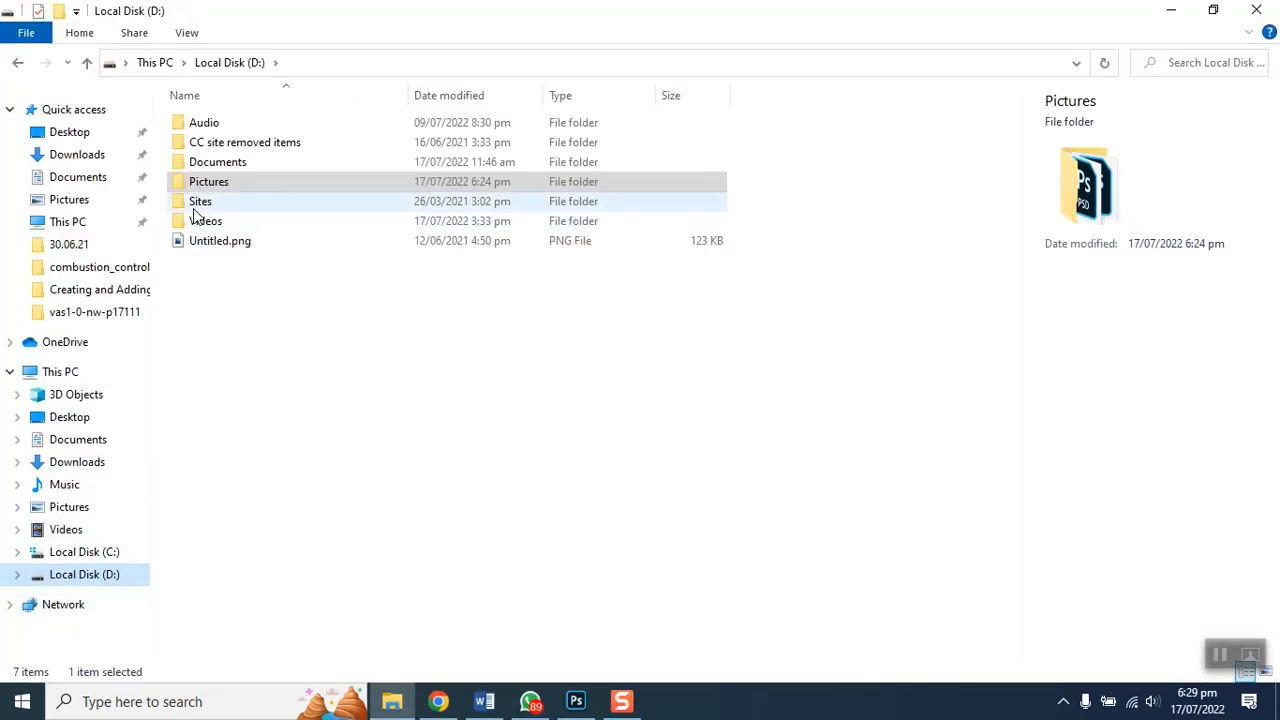
pyautogui.doubleClick(217, 184)
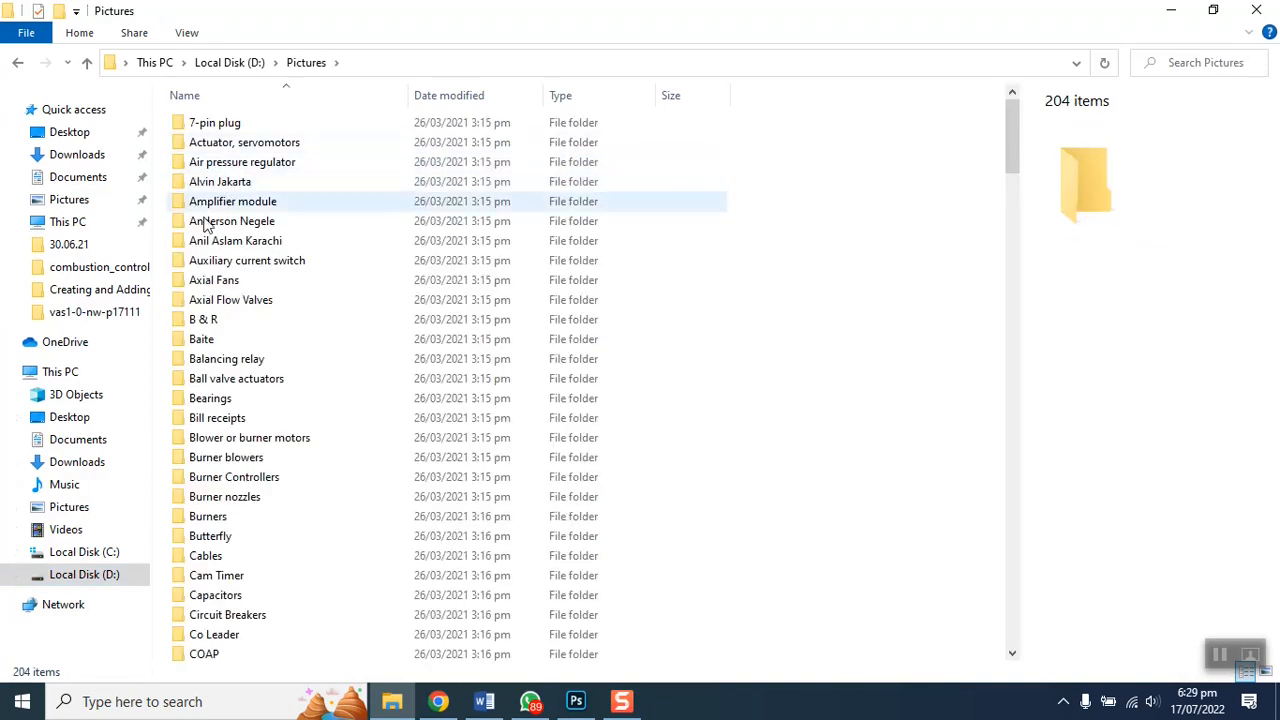
pyautogui.doubleClick(206, 285)
pyautogui.doubleClick(221, 127)
pyautogui.doubleClick(224, 145)
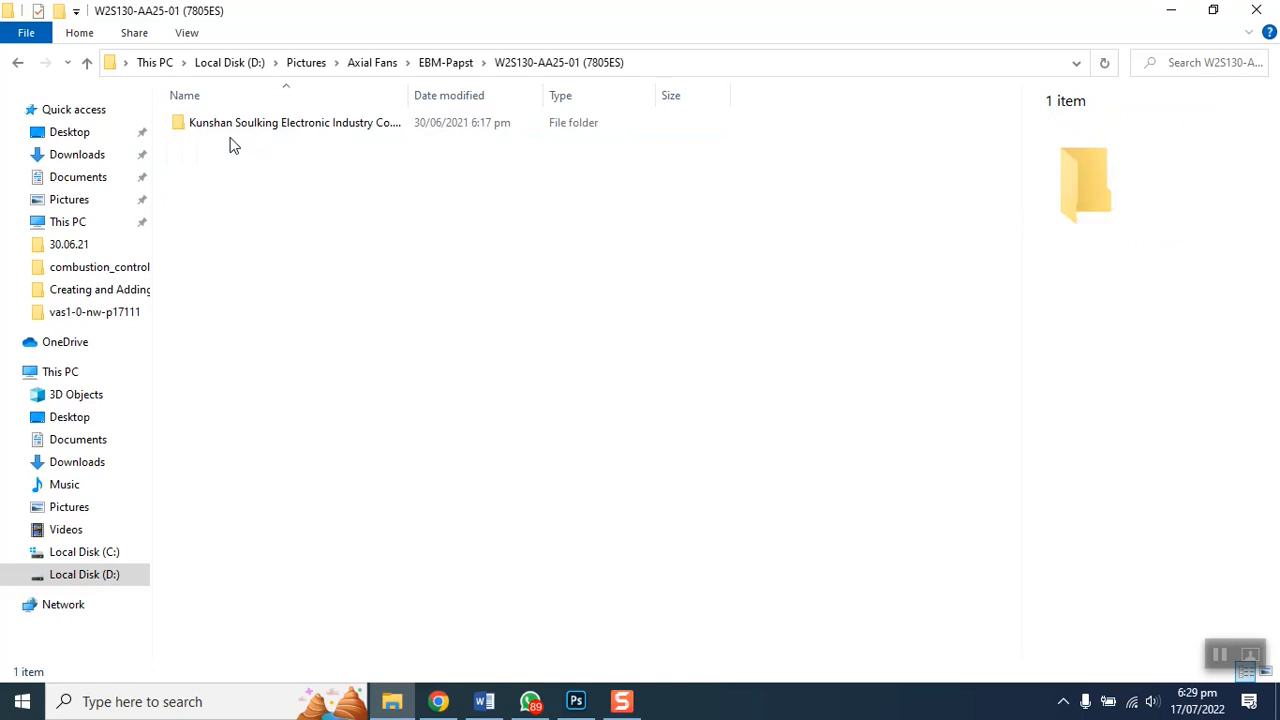
pyautogui.doubleClick(246, 128)
pyautogui.doubleClick(228, 123)
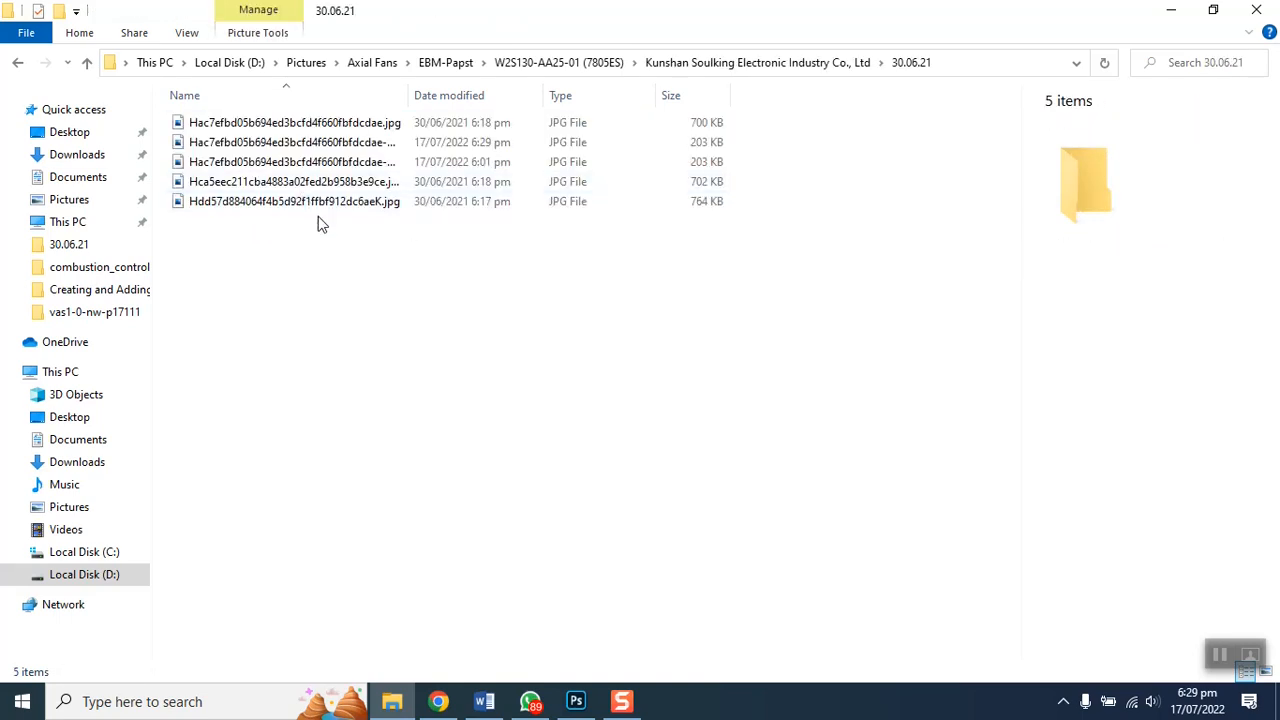
# Step: Show the folder's images as thumbnail icons and open Hac7efbd05b694ed3bcfd4f660fbfdcdae-watermark-2.jpg for viewing
pyautogui.click(186, 33)
pyautogui.click(298, 62)
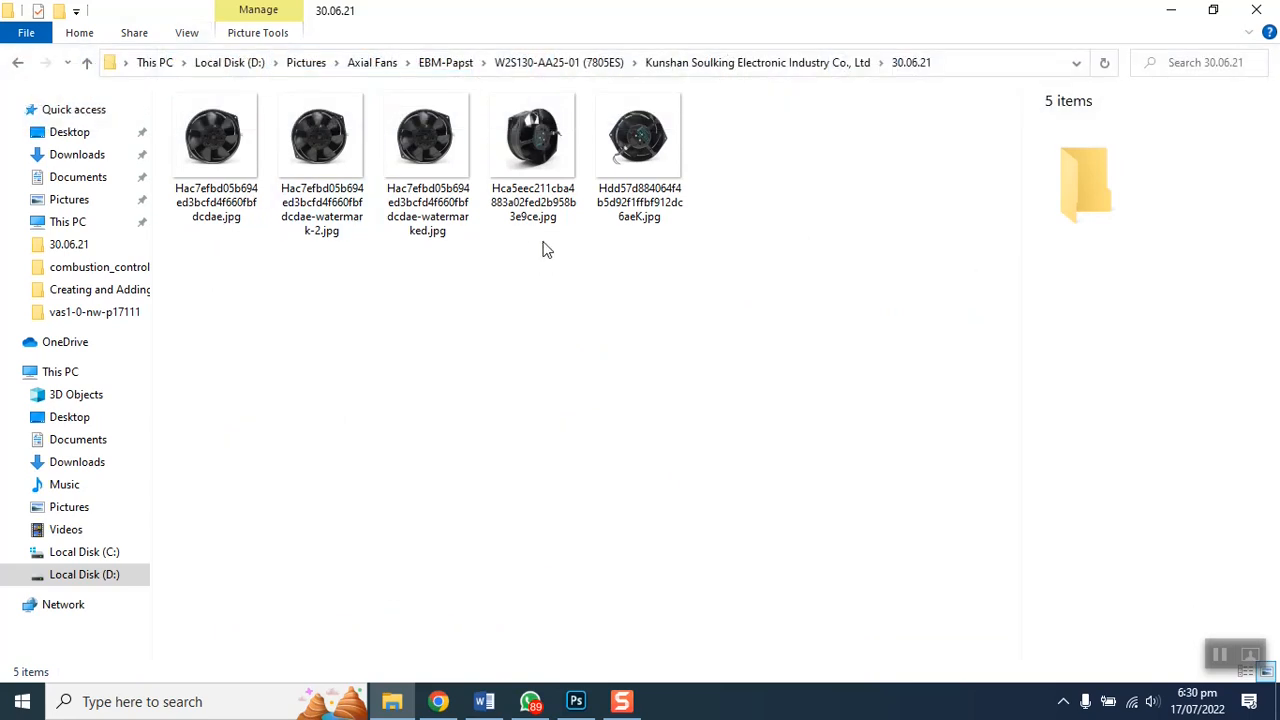
pyautogui.click(330, 222)
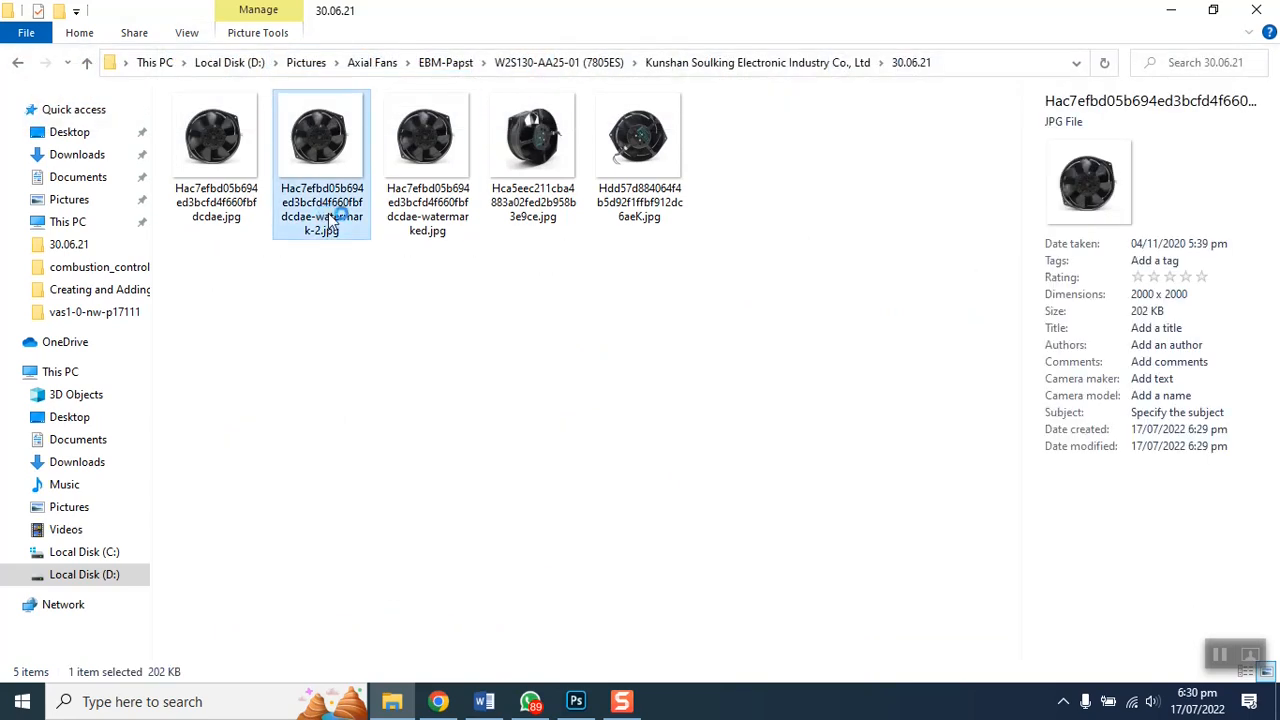